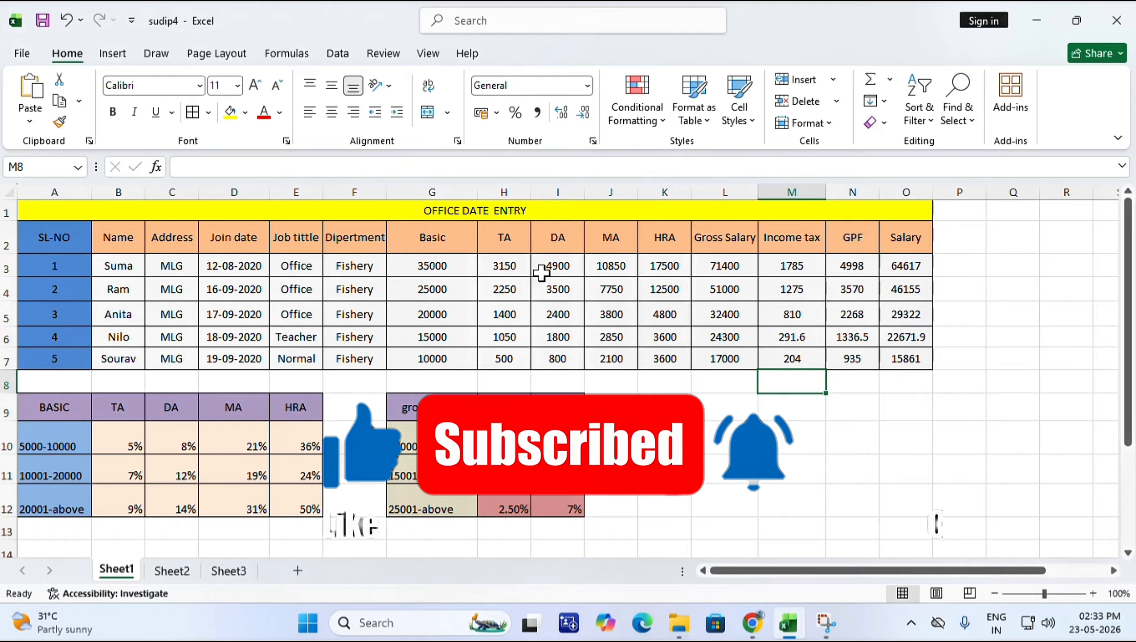
Step: Clear the TA values of all five employees in H3:H7
left_click(498, 264)
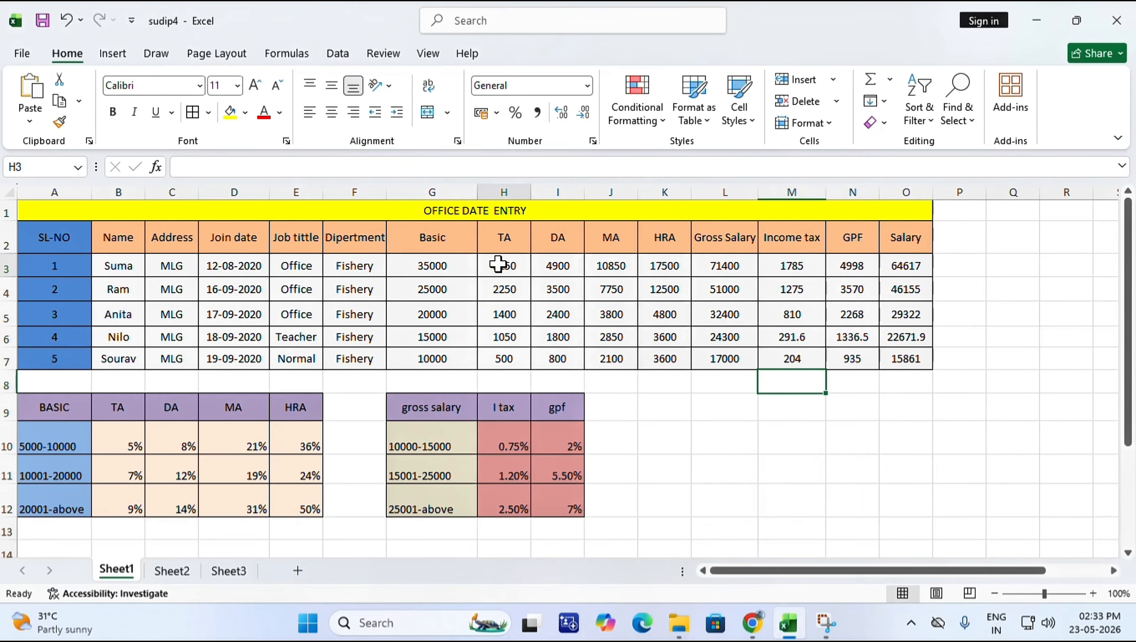
left_click_drag(499, 264, 499, 359)
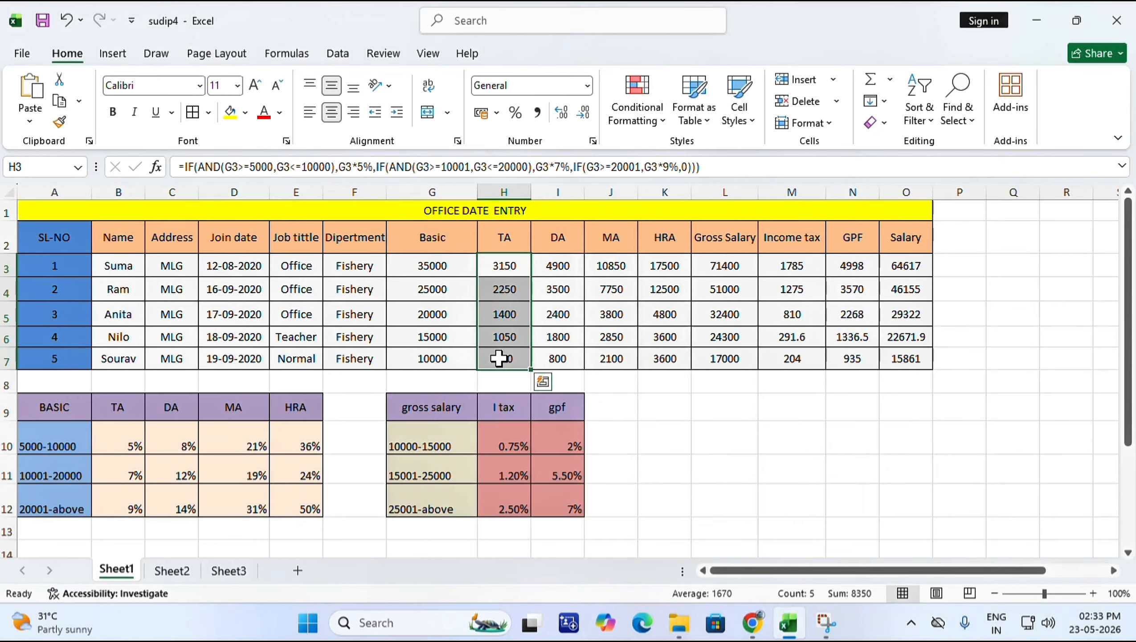
key("Delete")
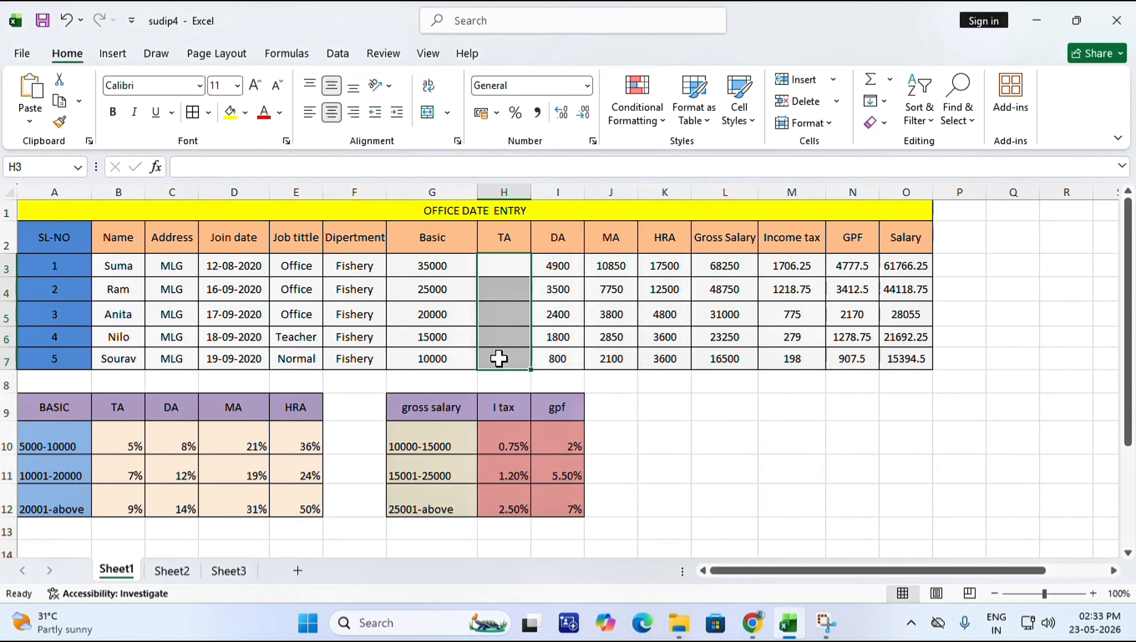
left_click(724, 436)
Step: Start an IF formula in H3, Suma's TA cell, with the lower-limit test g3>=5000 on the basic salary
left_click(503, 269)
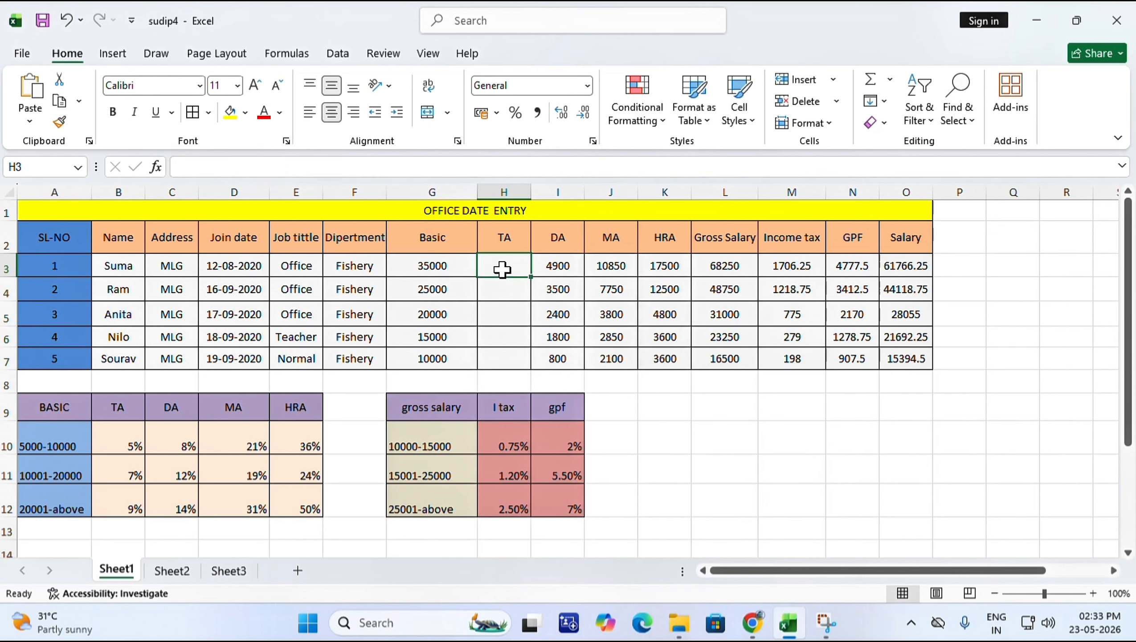
type("=")
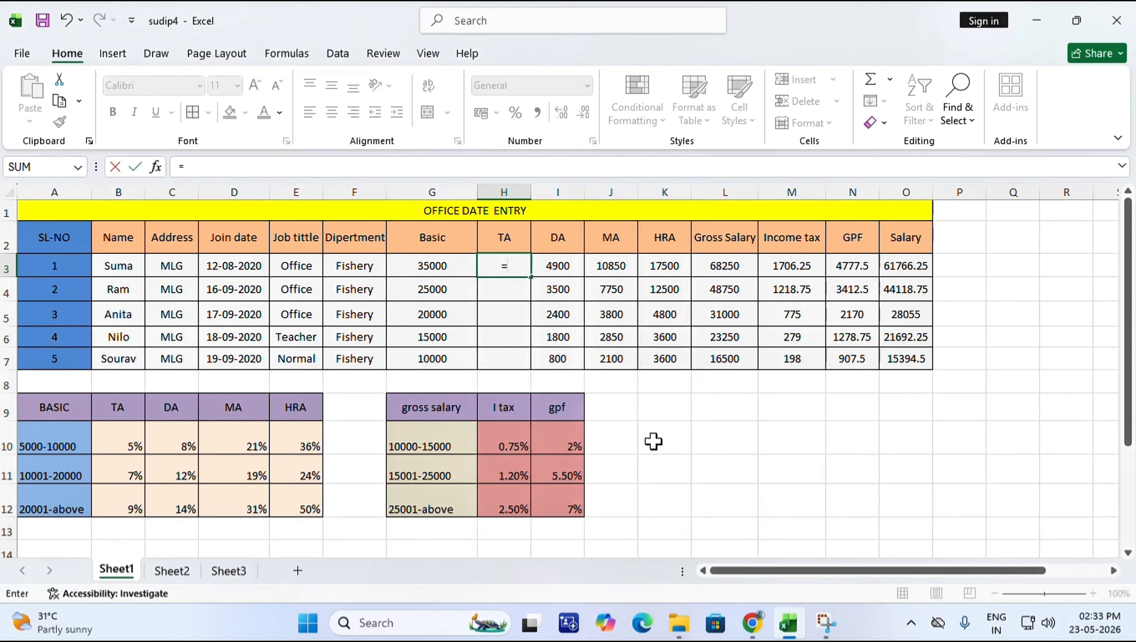
type("if")
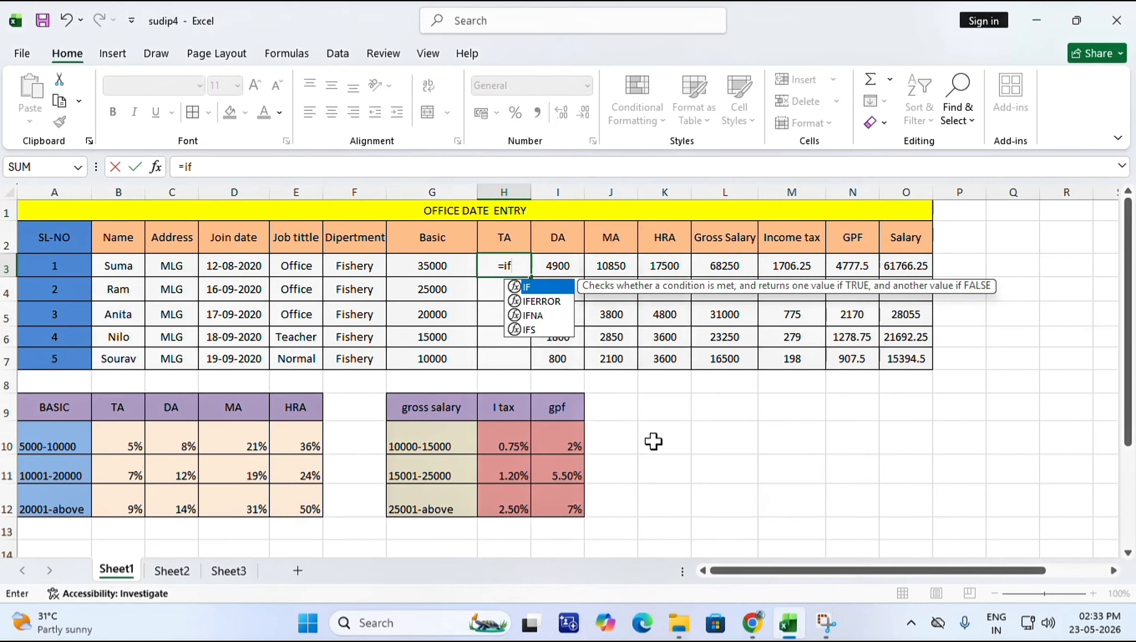
type("(")
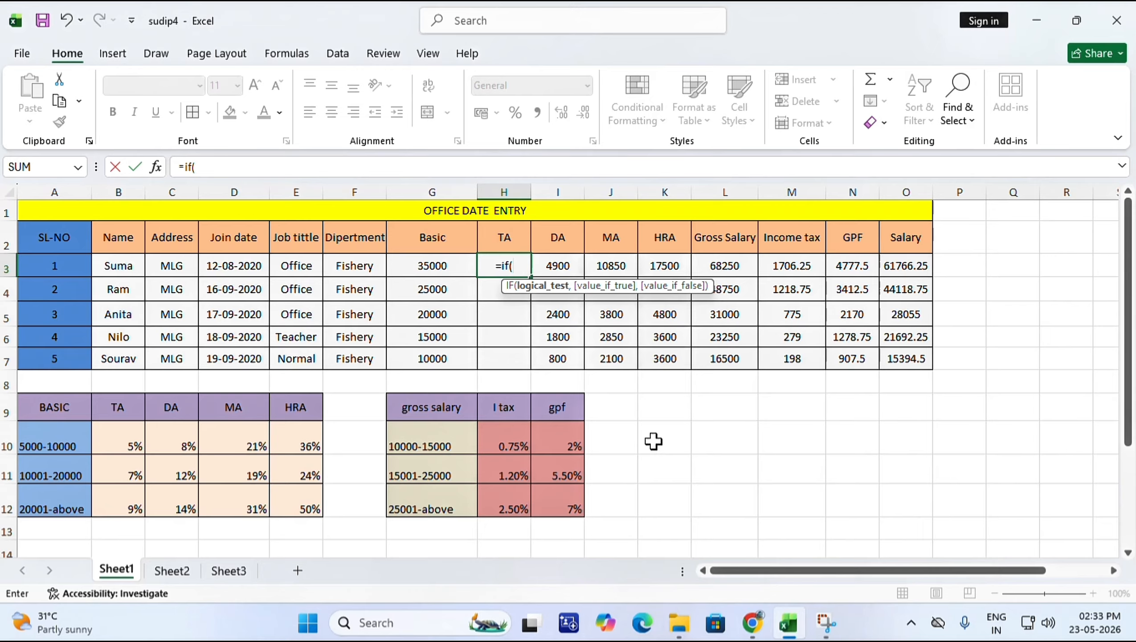
type("g")
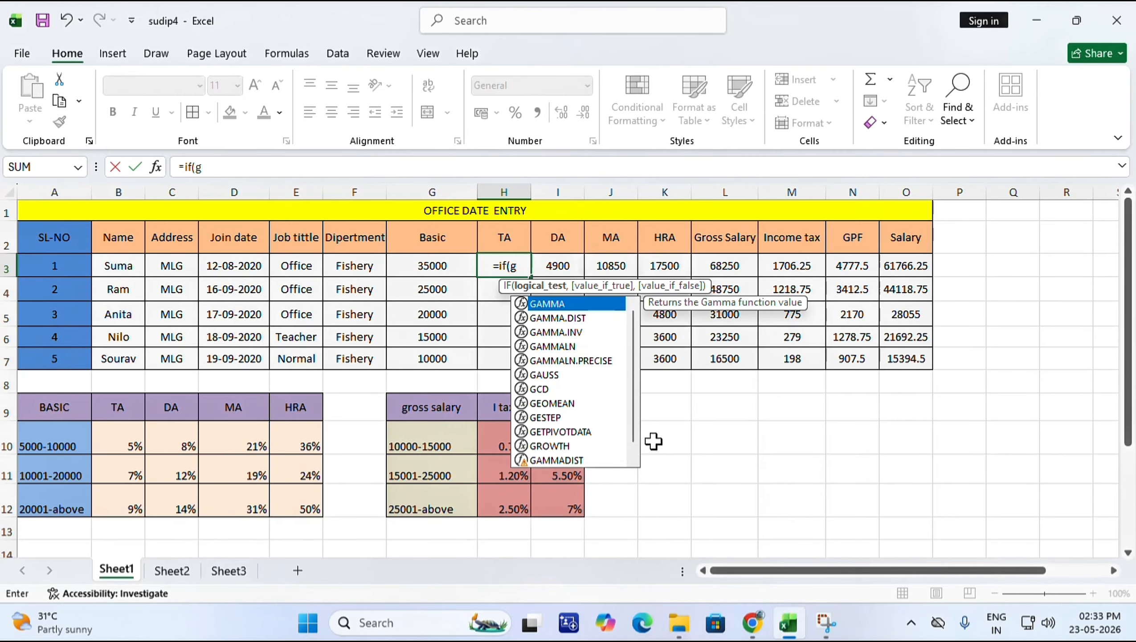
type("3>=")
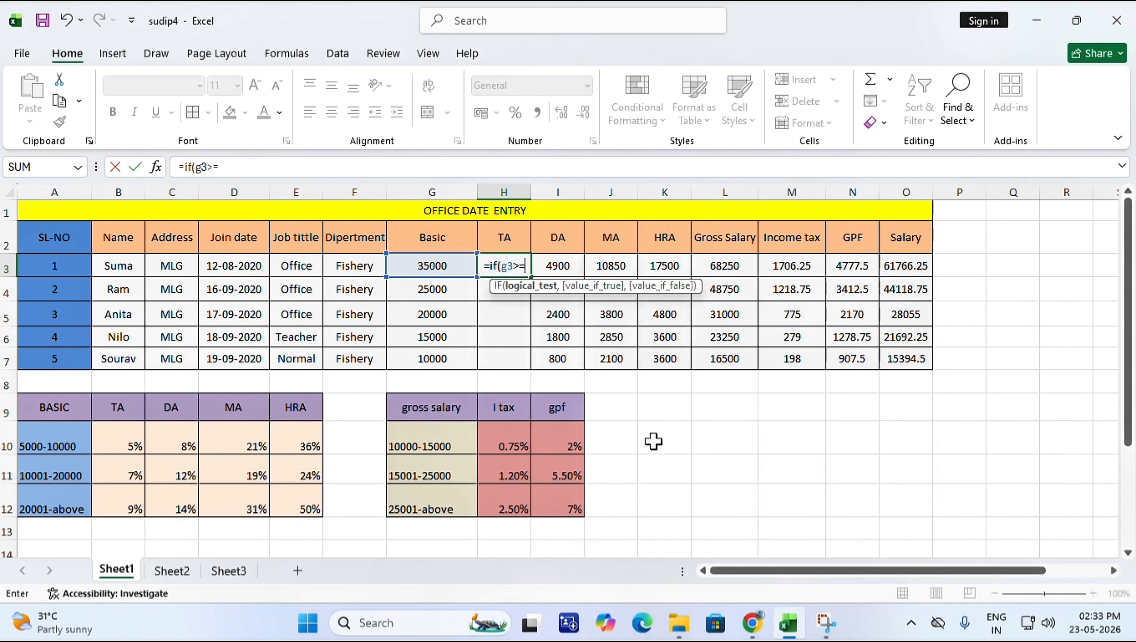
type("5")
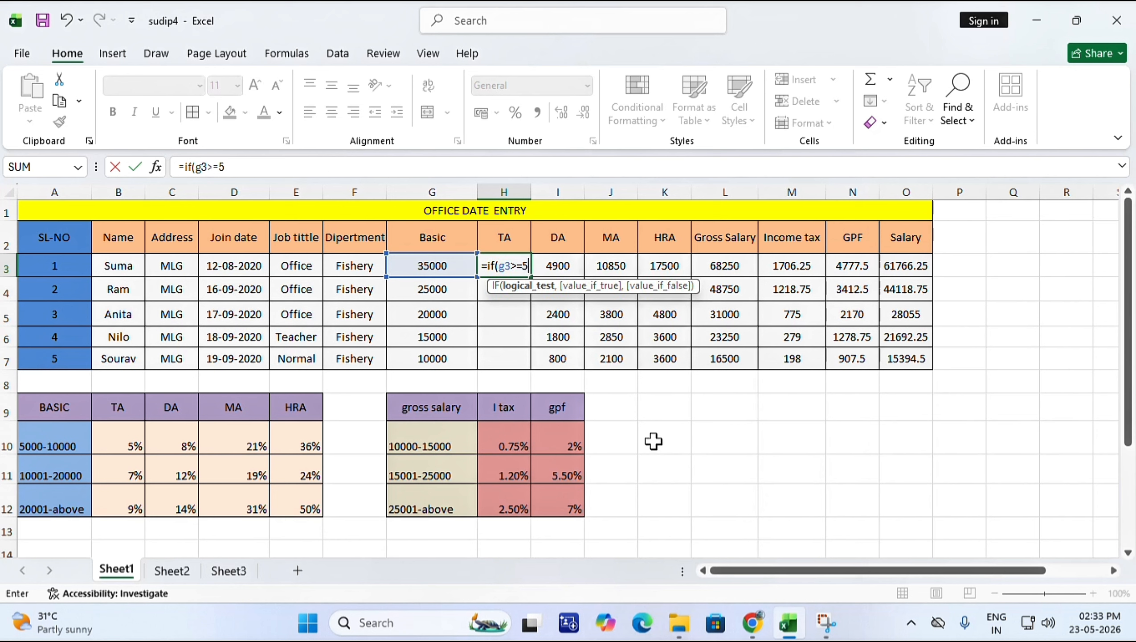
type("000")
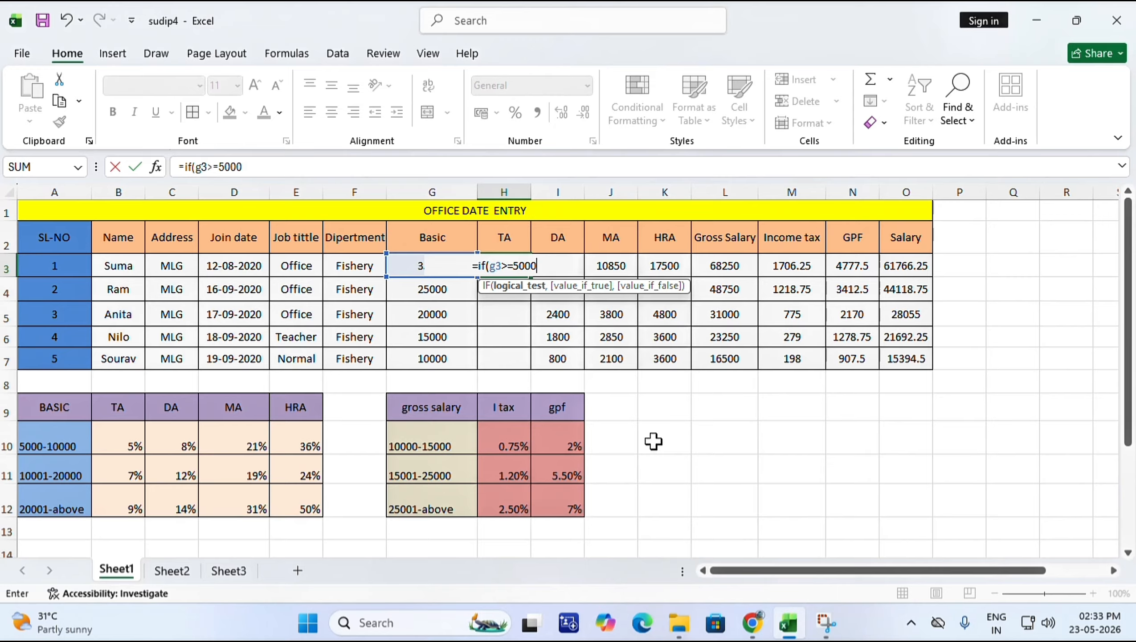
type(",")
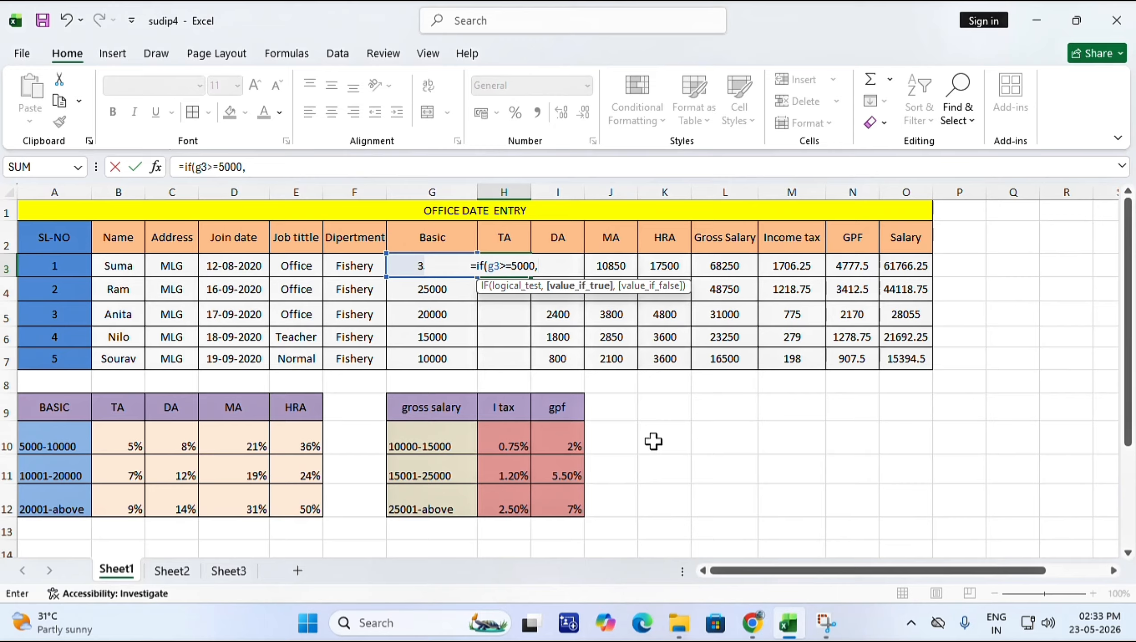
Step: Continue the H3 formula with the upper limit G3<=10000, close the test and give g3*5% as its result
type("G3")
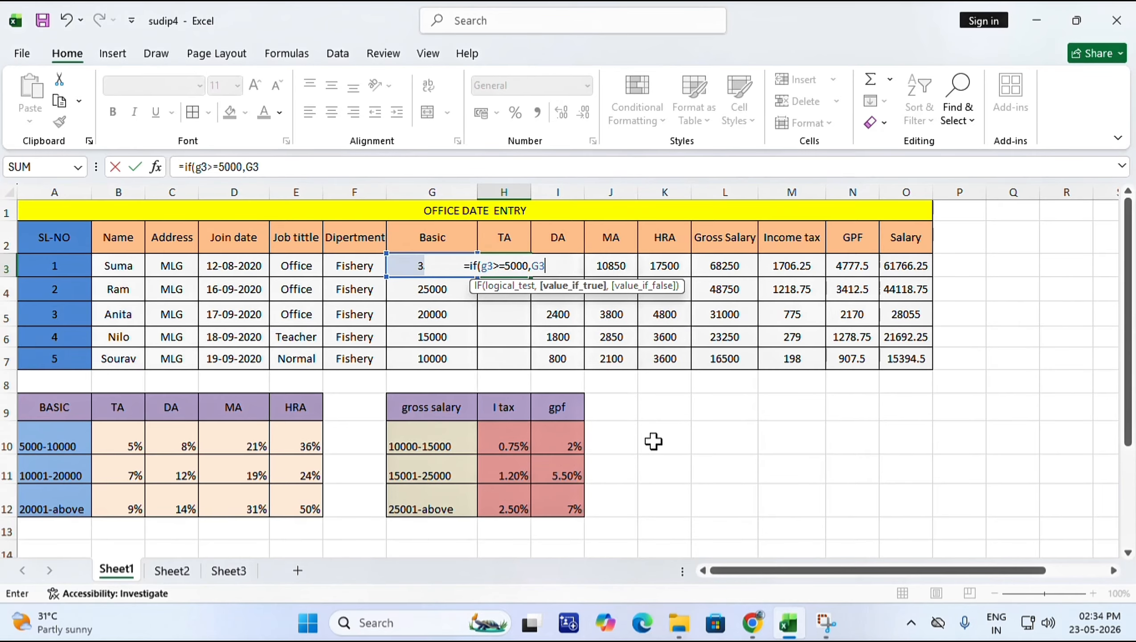
type("<")
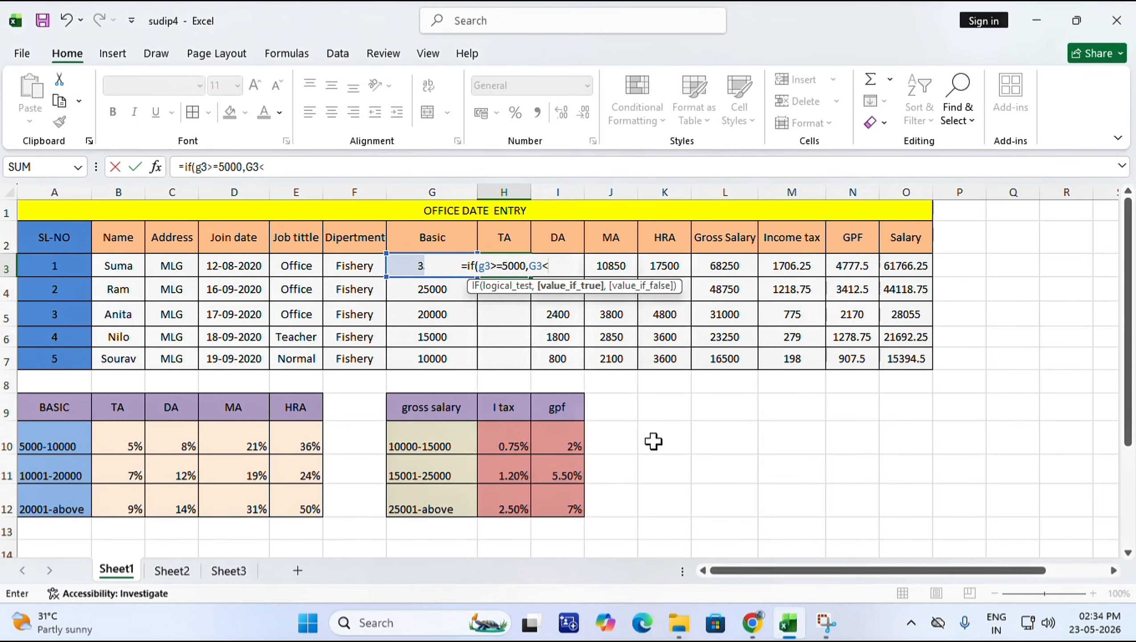
type("=")
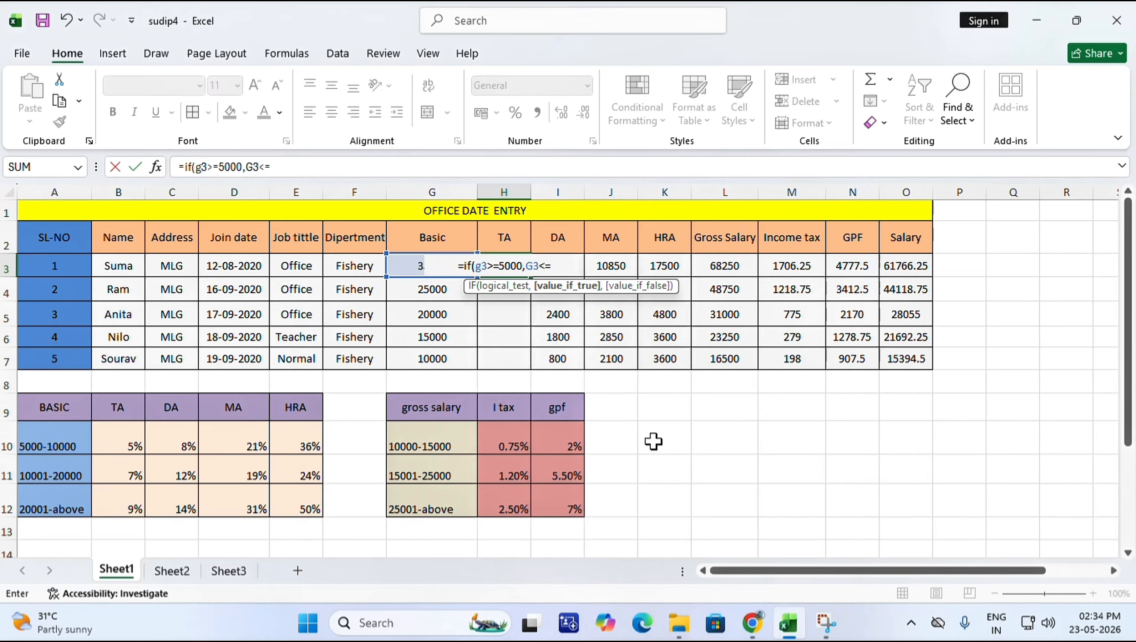
type("10000")
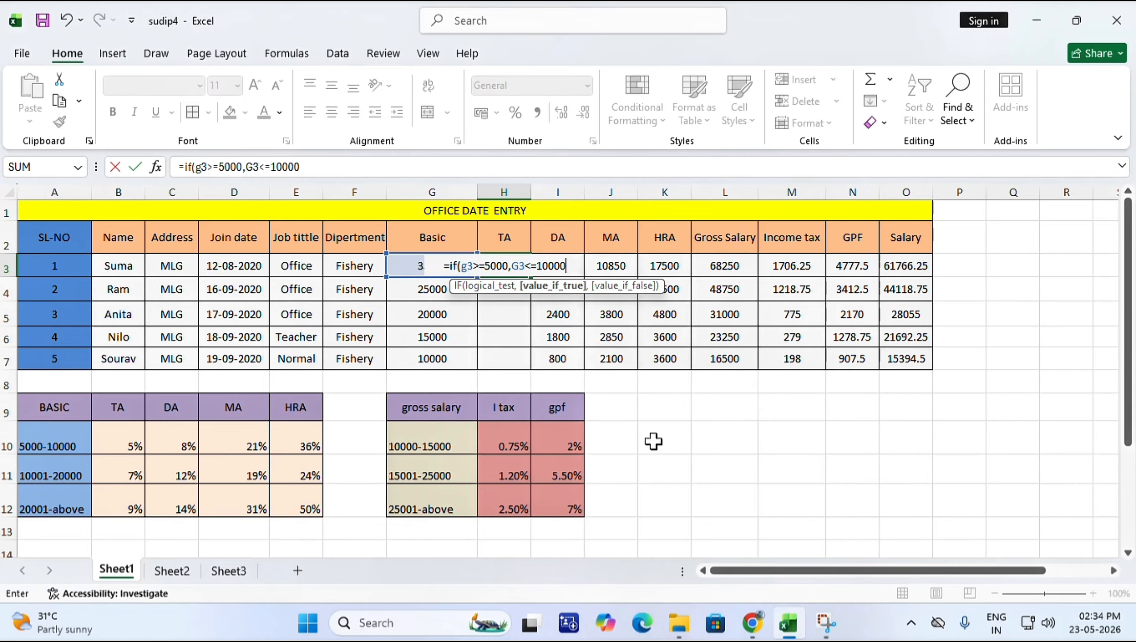
type("),g3")
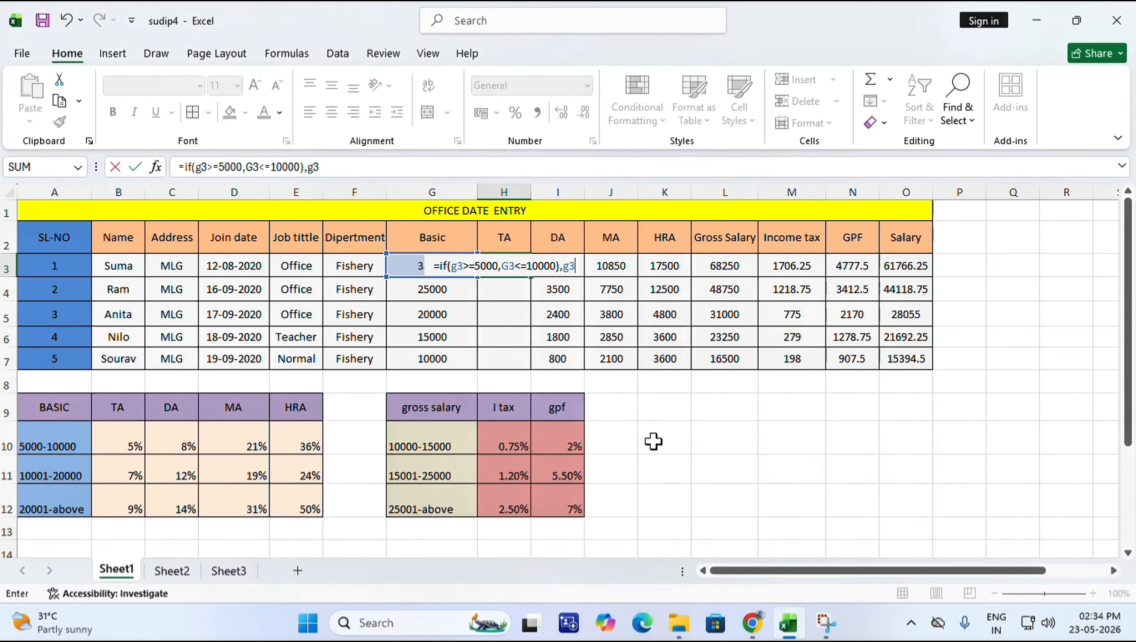
type("*")
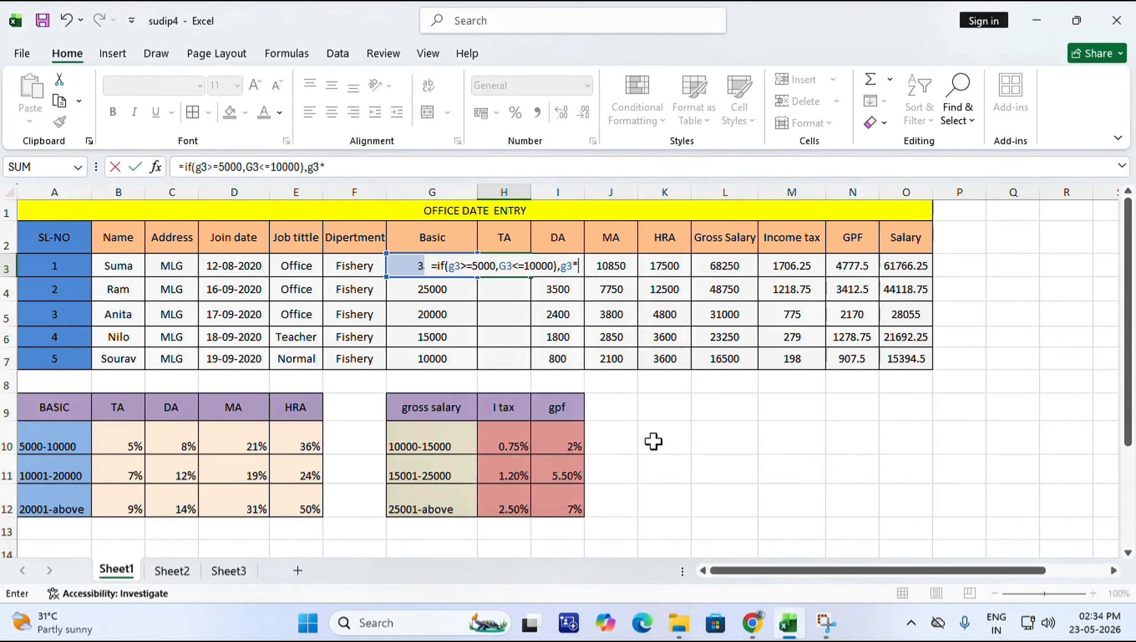
type("5")
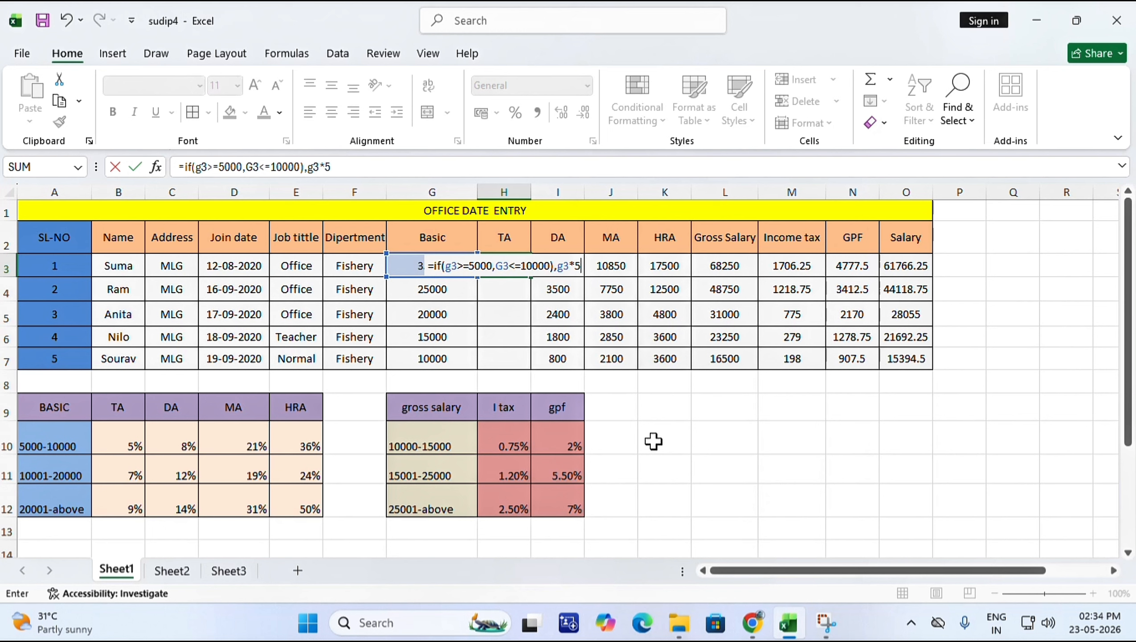
type("%")
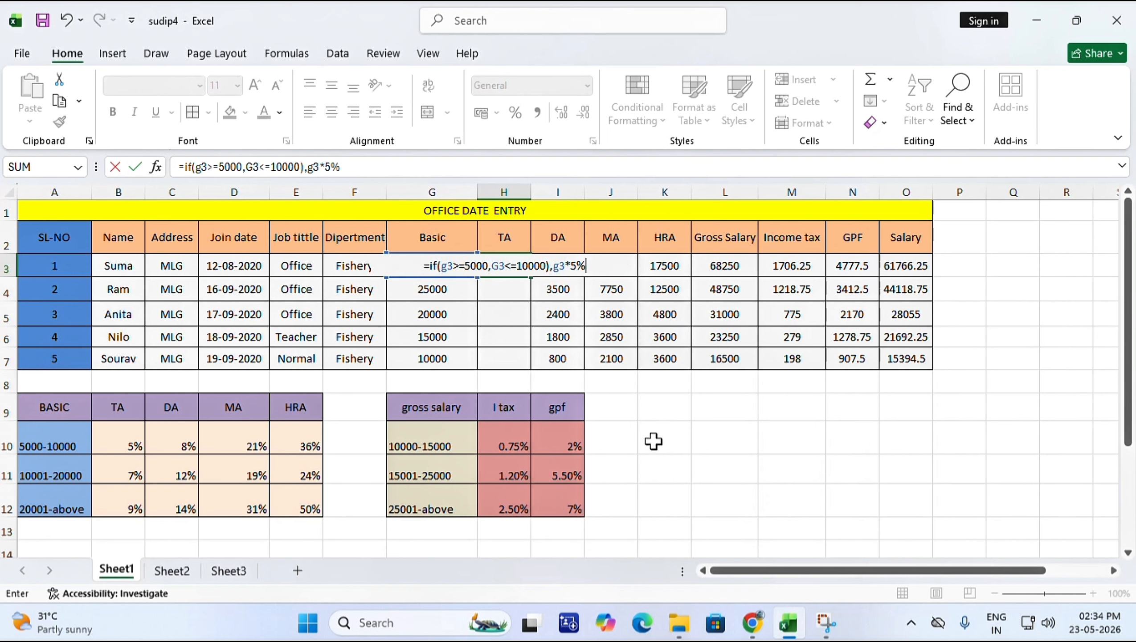
type(",")
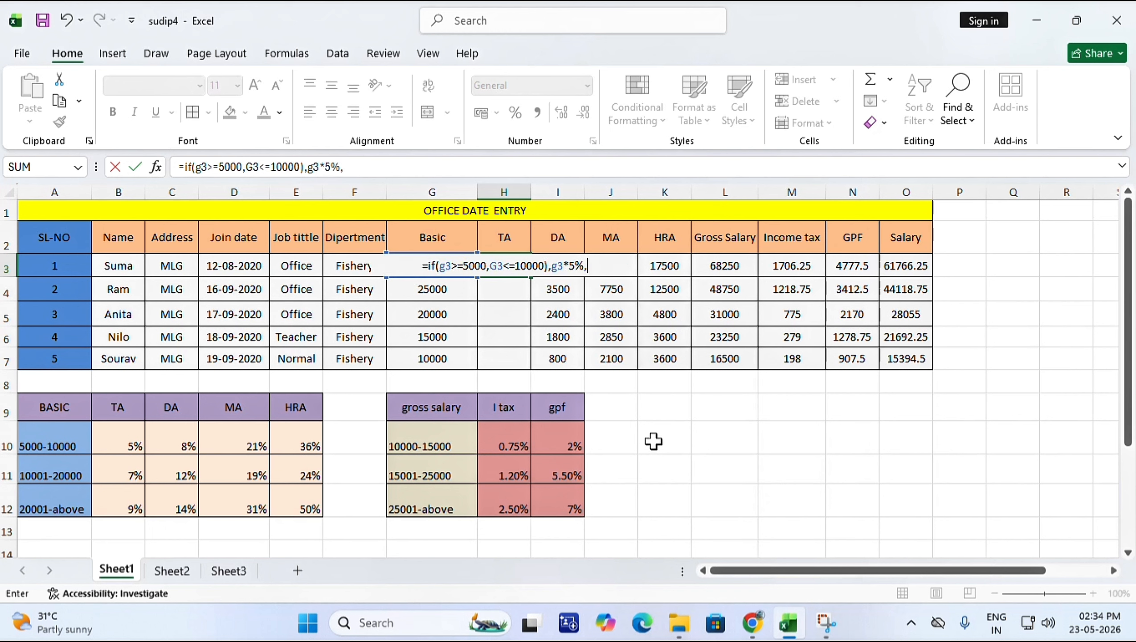
Step: Nest a second IF with an opening AND test, if(And(, after the 5% result in the H3 formula
type("if")
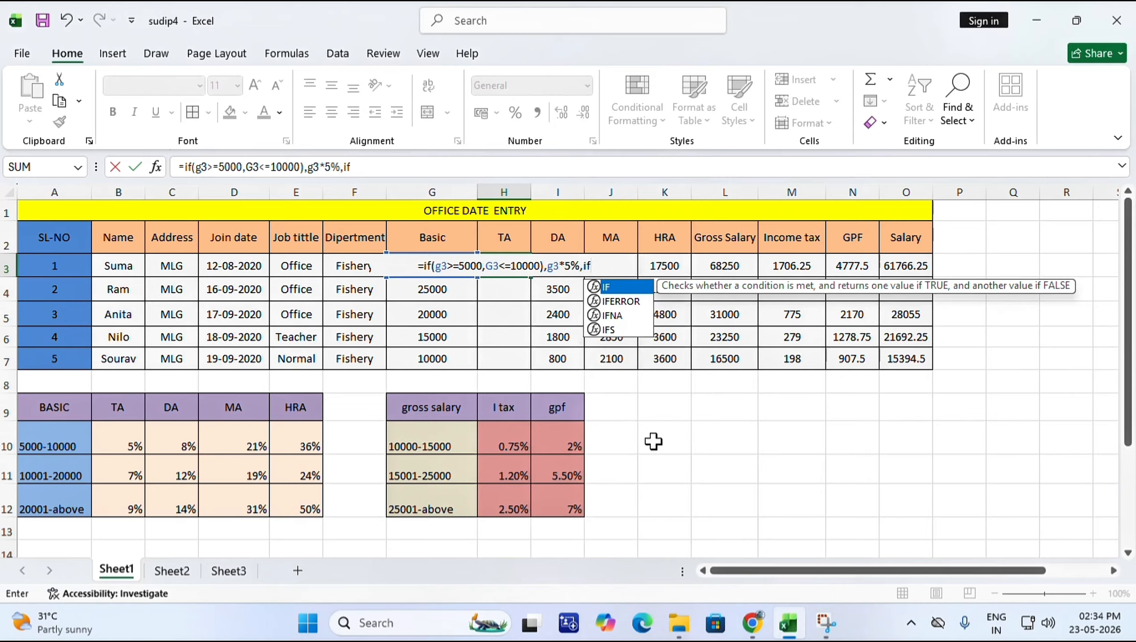
type("(")
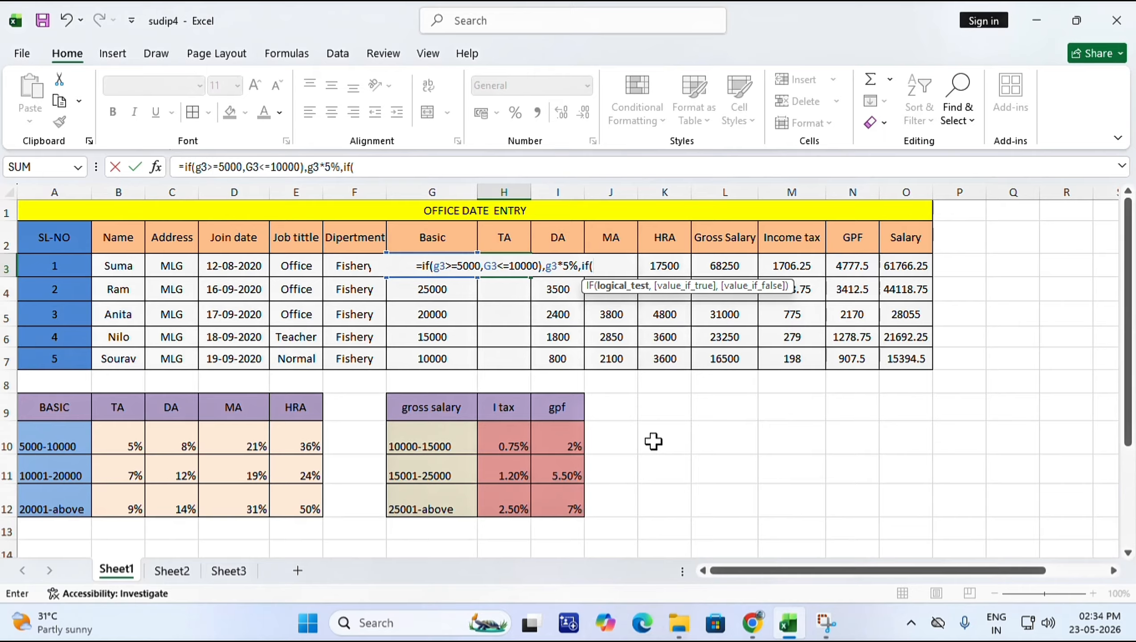
type("And")
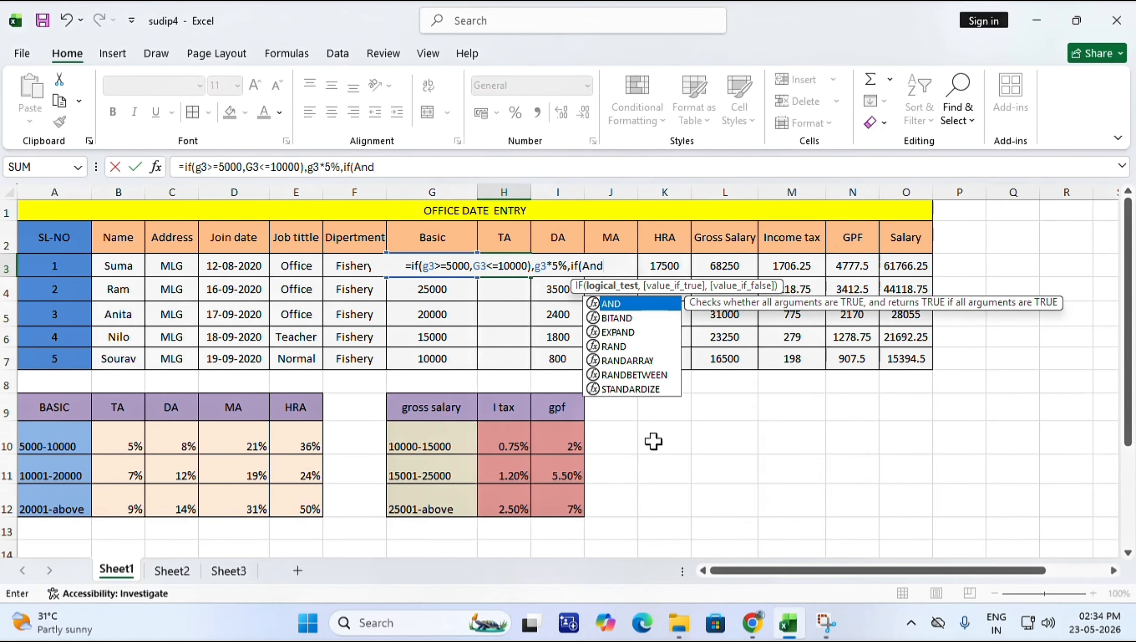
type("(")
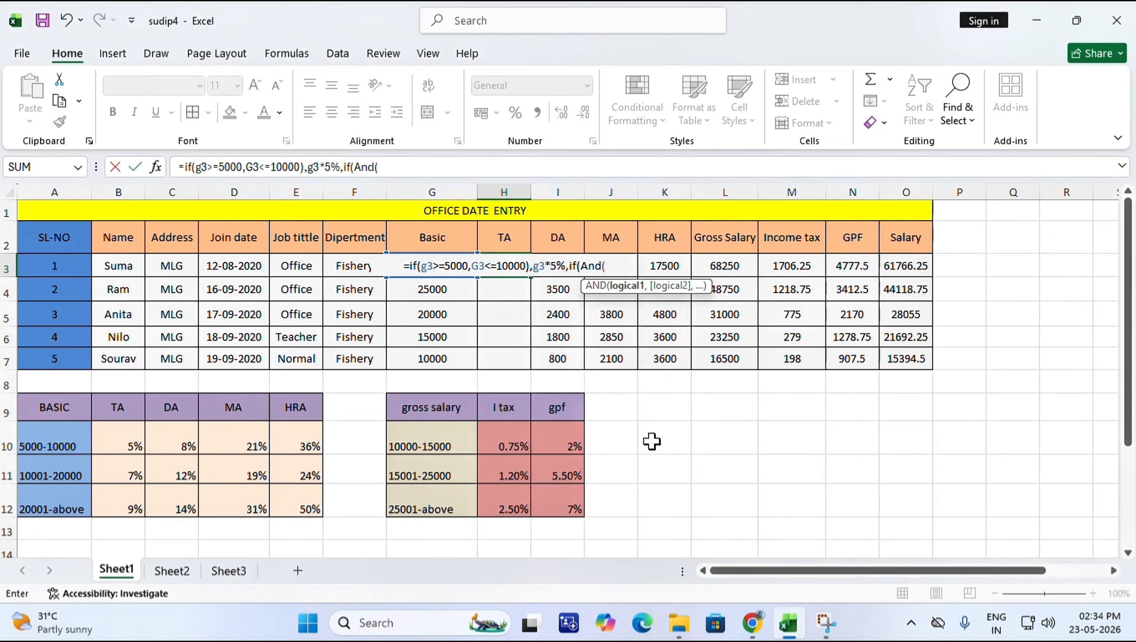
Step: Insert the missing and( in the first IF, before g3>=5000, and return to the formula's end
left_click(417, 266)
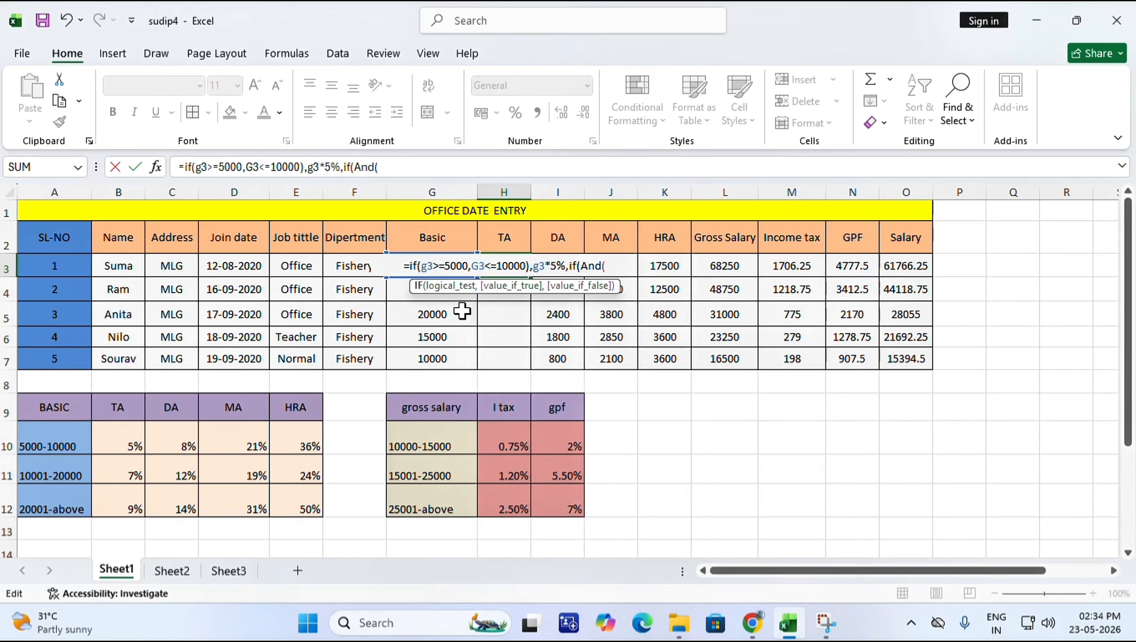
type("(and")
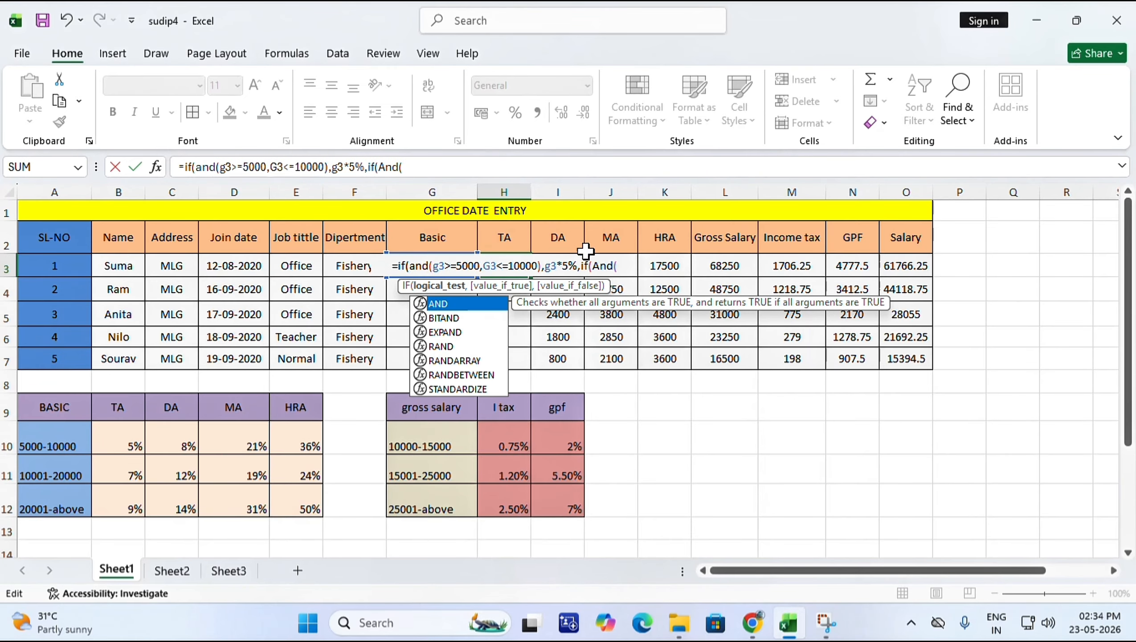
left_click(620, 266)
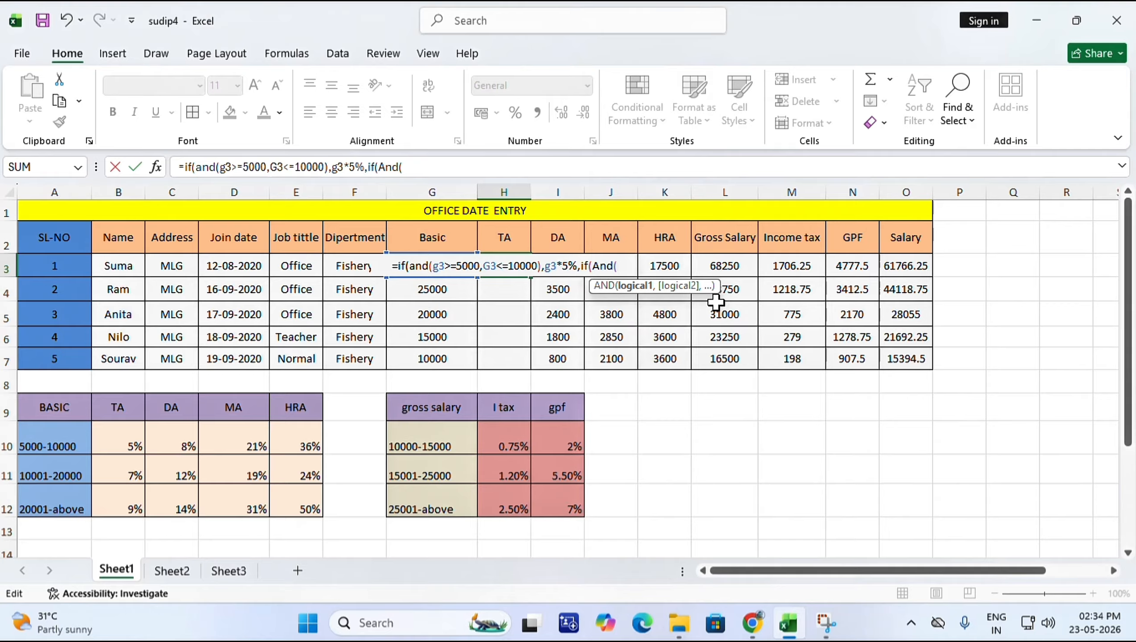
Step: Complete the nested AND test in the H3 formula with g3>=10001 and G3<=20000, and close it
type("g3>=")
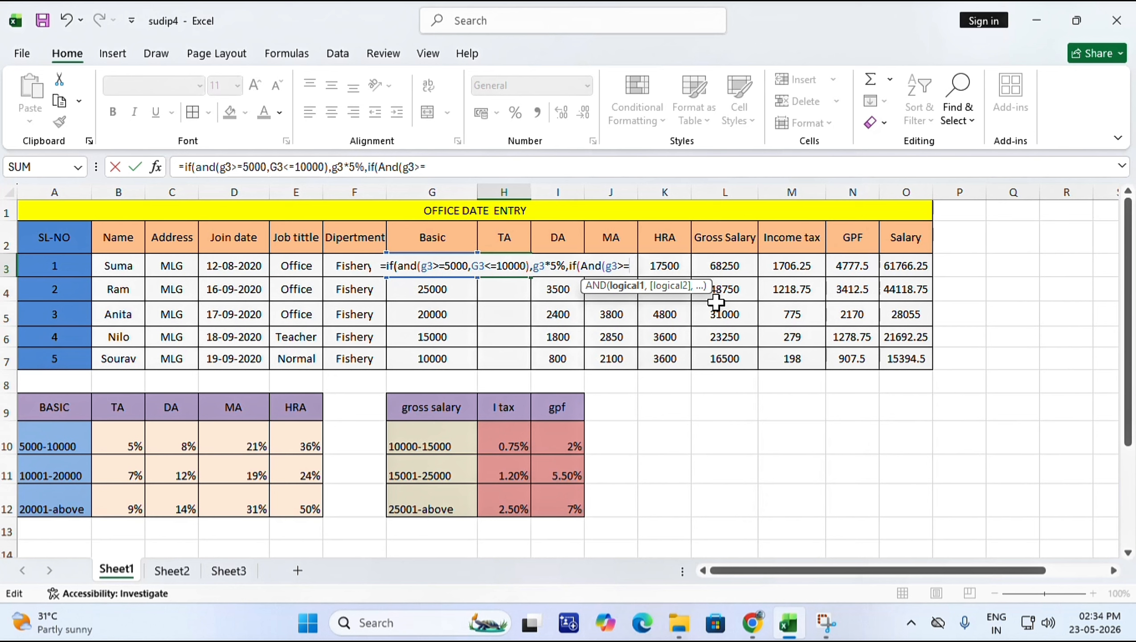
type("1000")
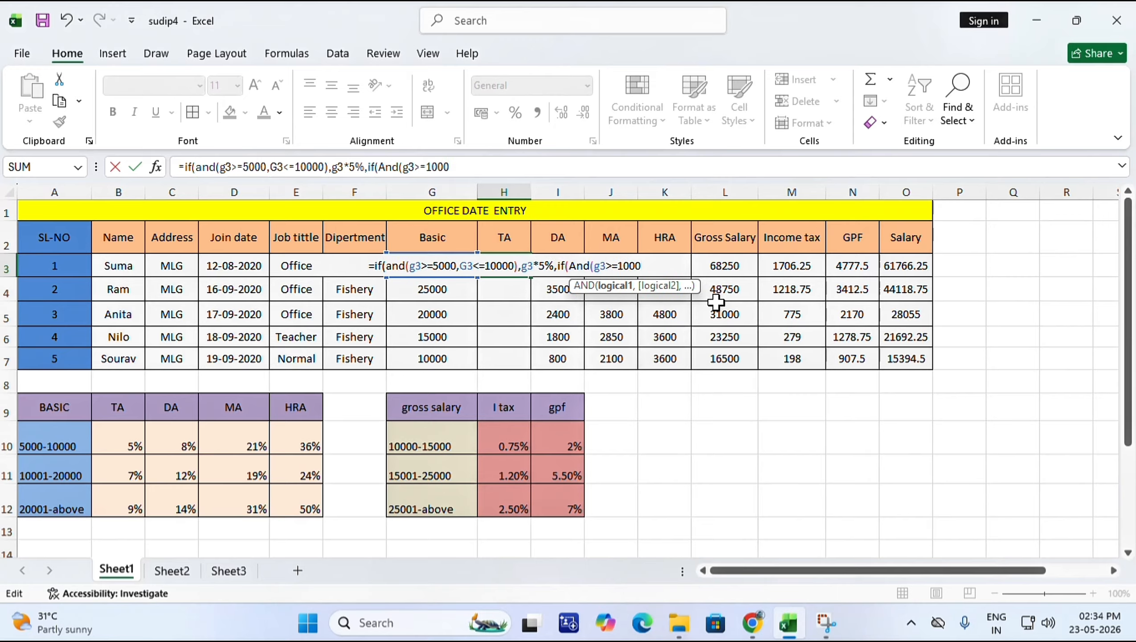
type("1")
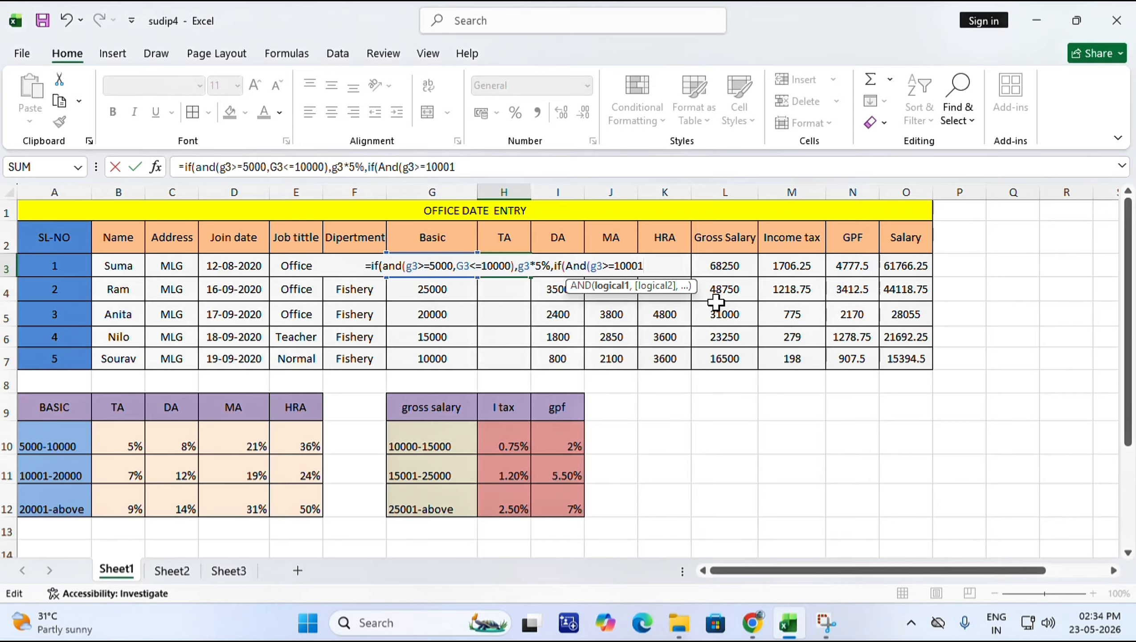
type(",G")
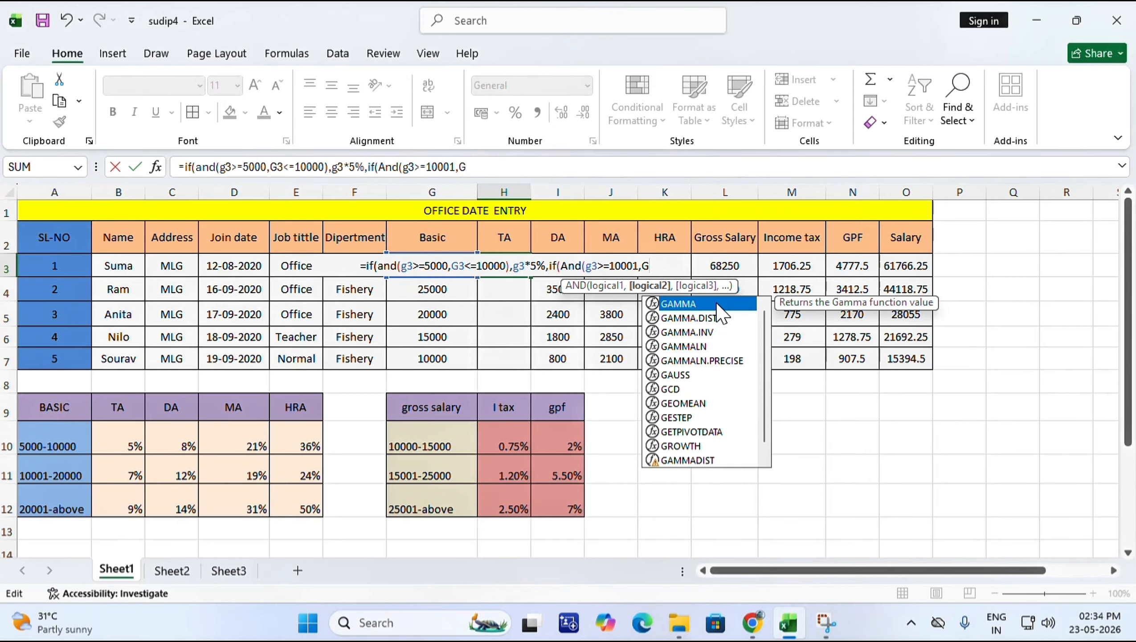
type("3")
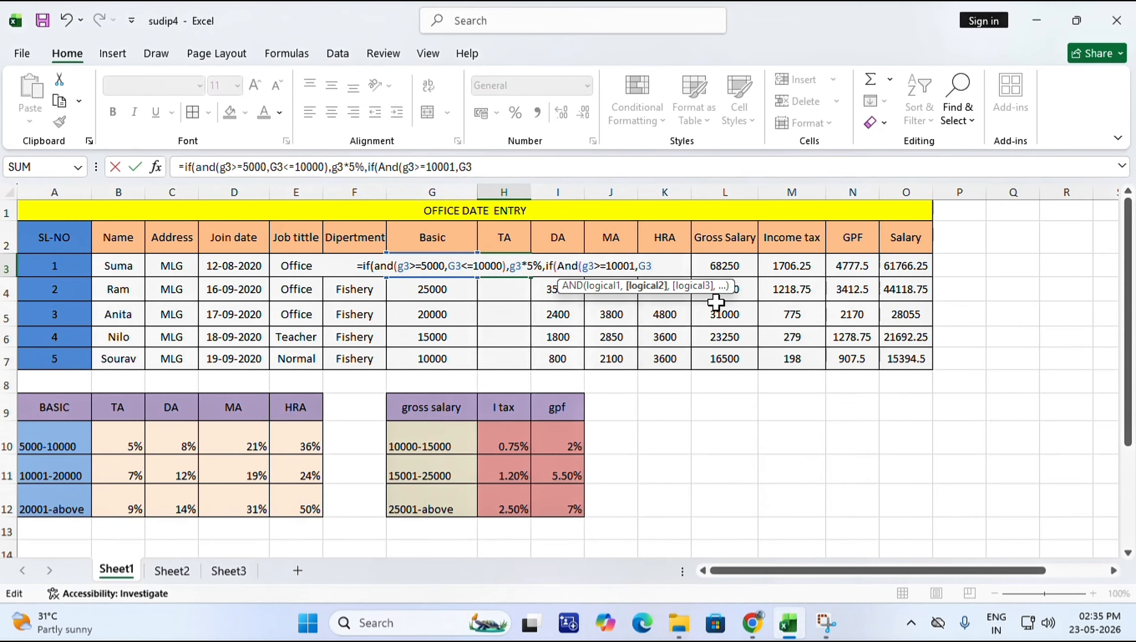
type("<=")
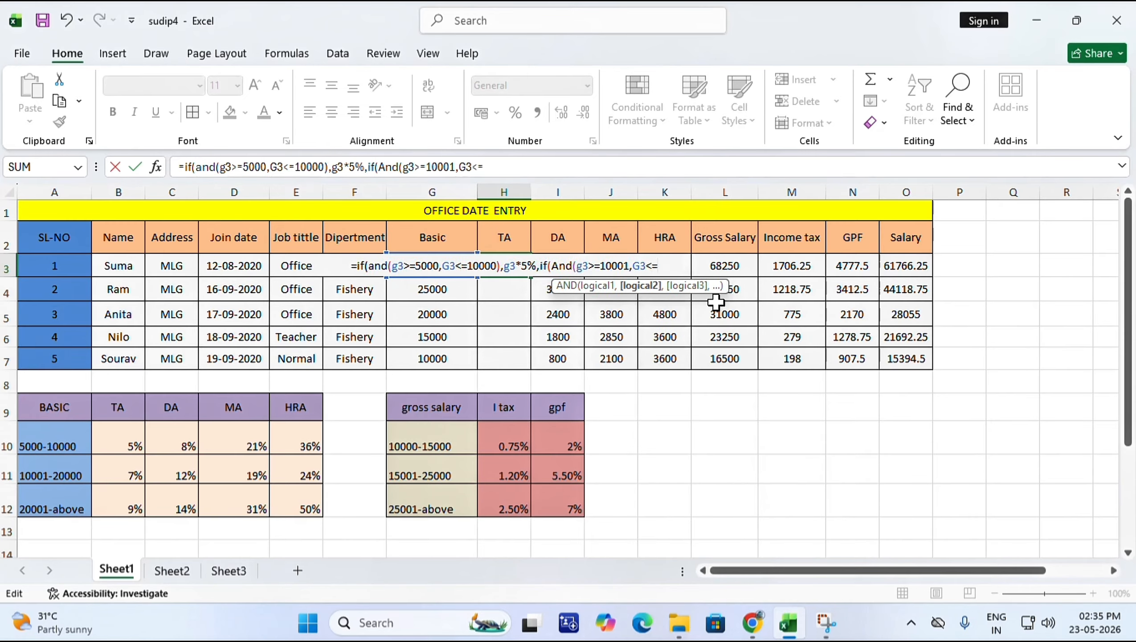
type("200")
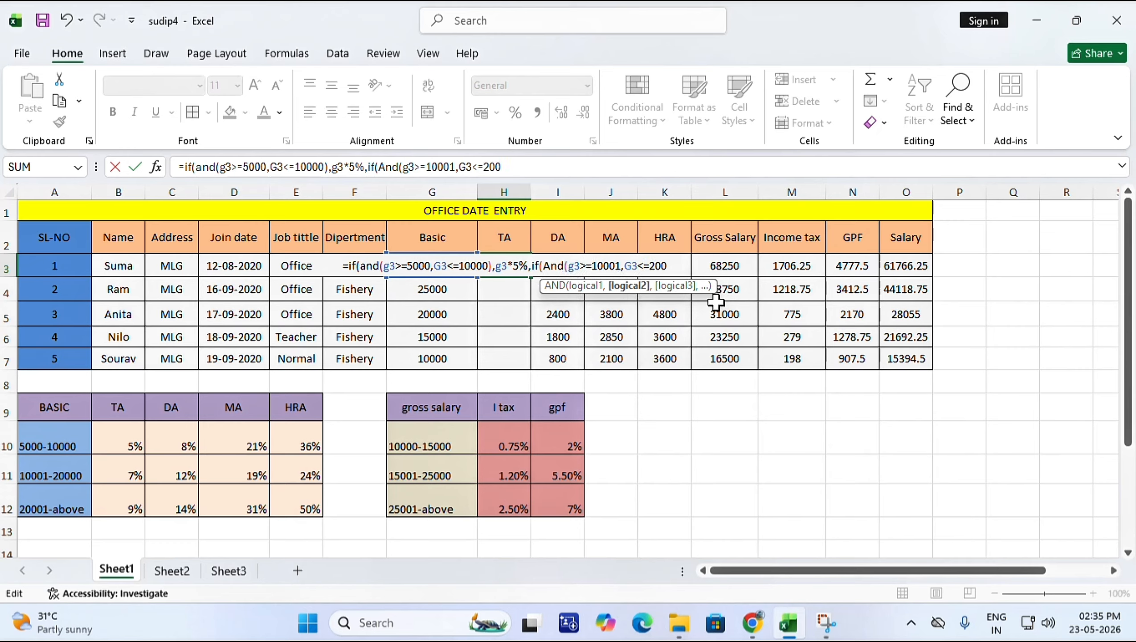
type("00)")
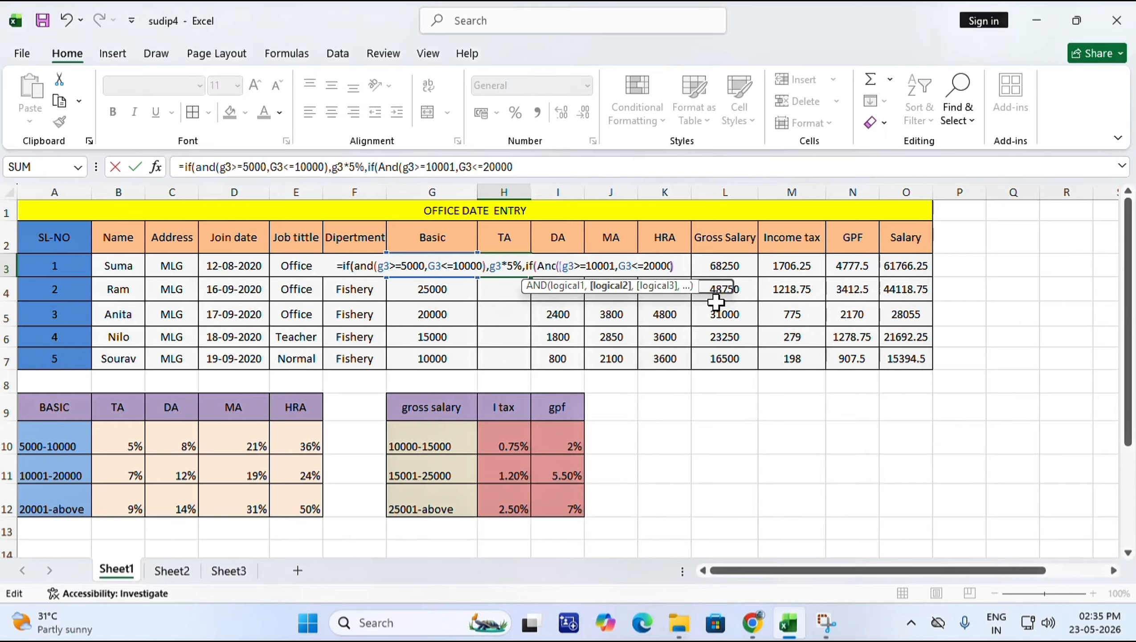
Step: Give g3*7% as the second IF's result in the H3 formula
type(",g3")
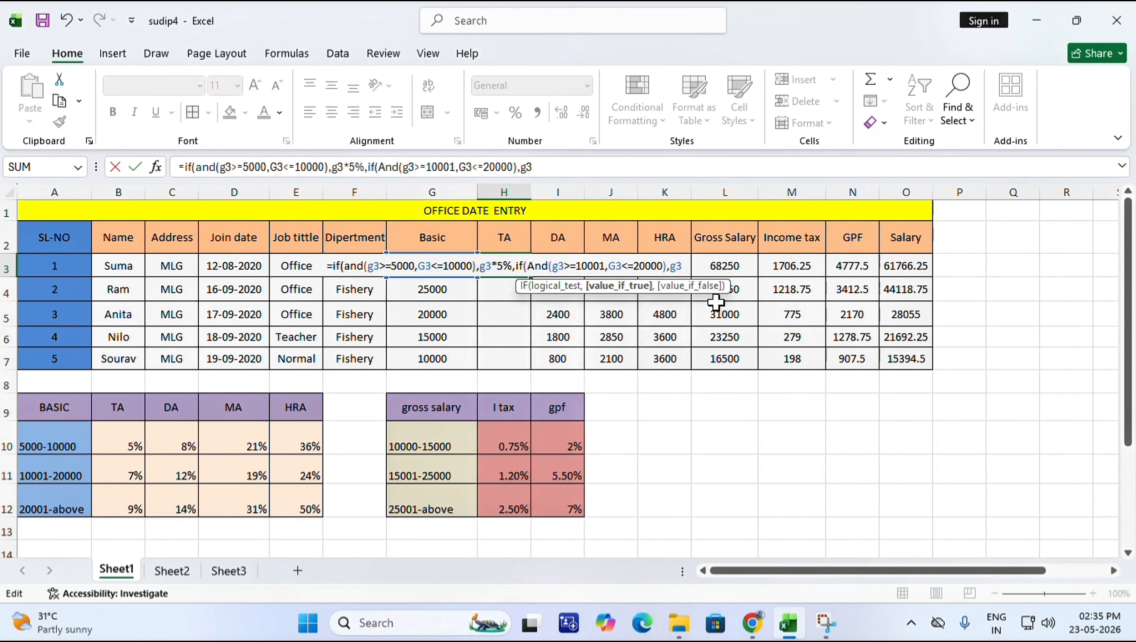
type("*")
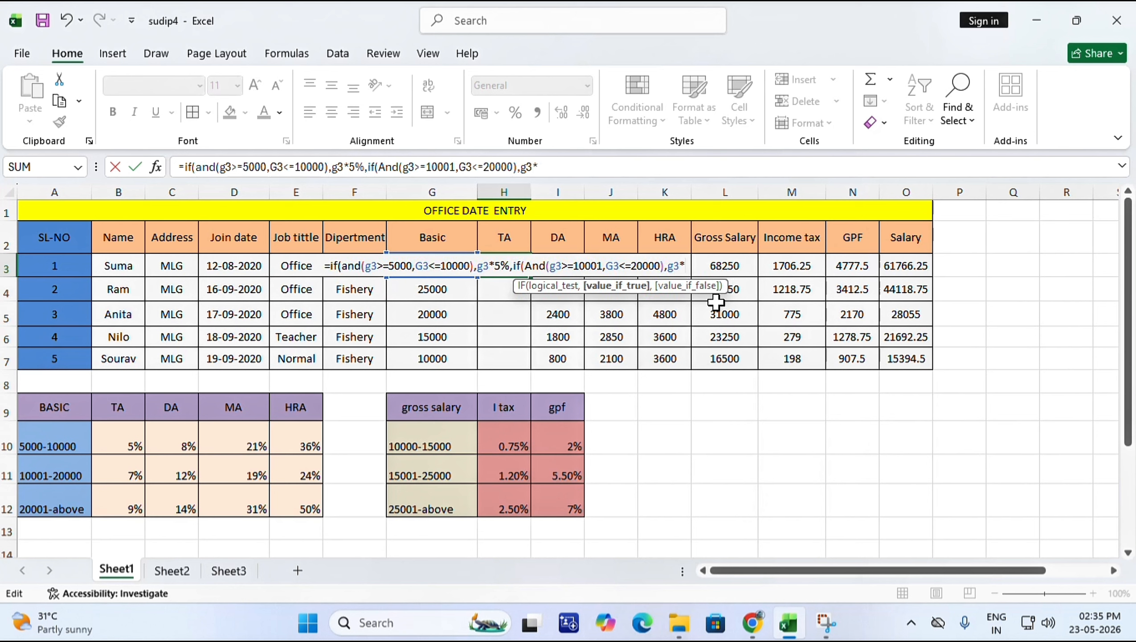
type("70")
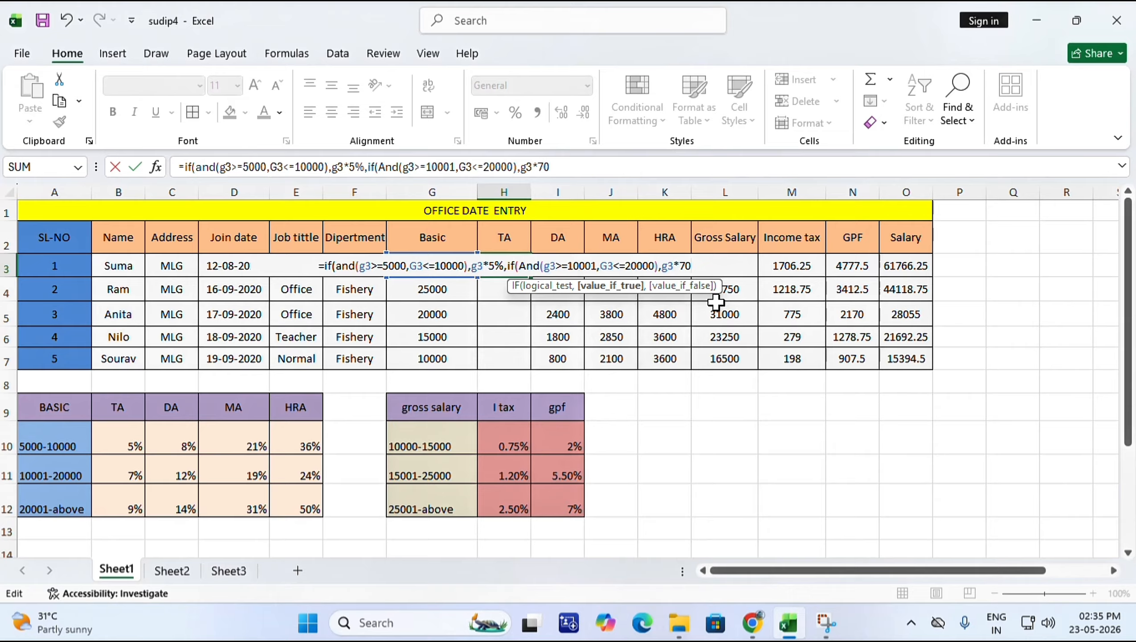
key("BackSpace")
type("%")
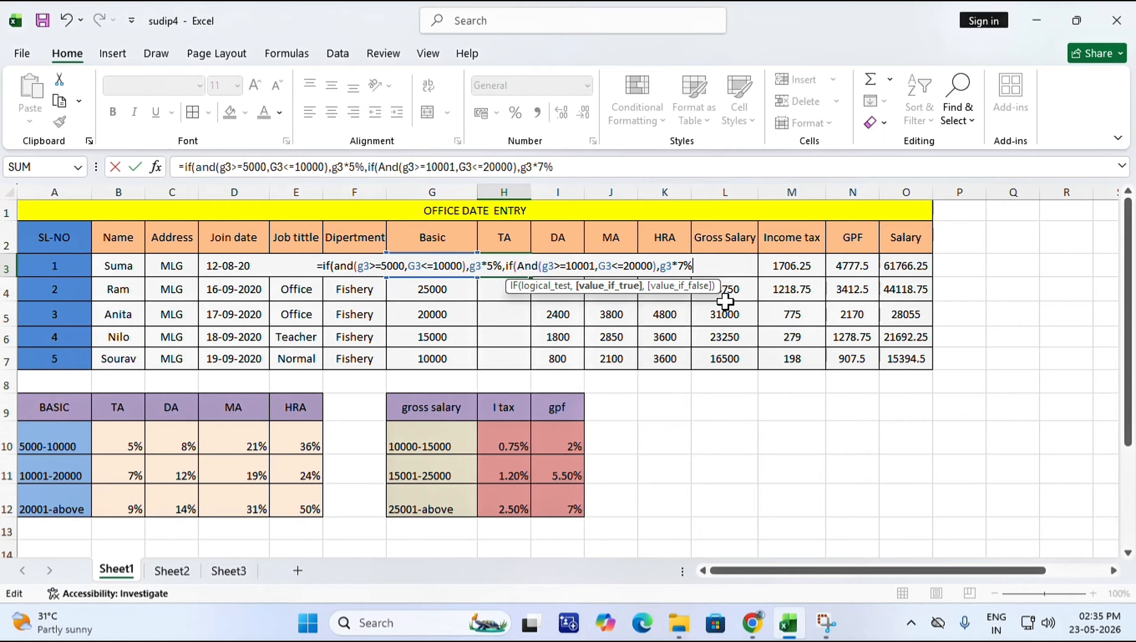
Step: Nest a third IF after the 7% result in the H3 formula, with the test g3>=20001
type(",if")
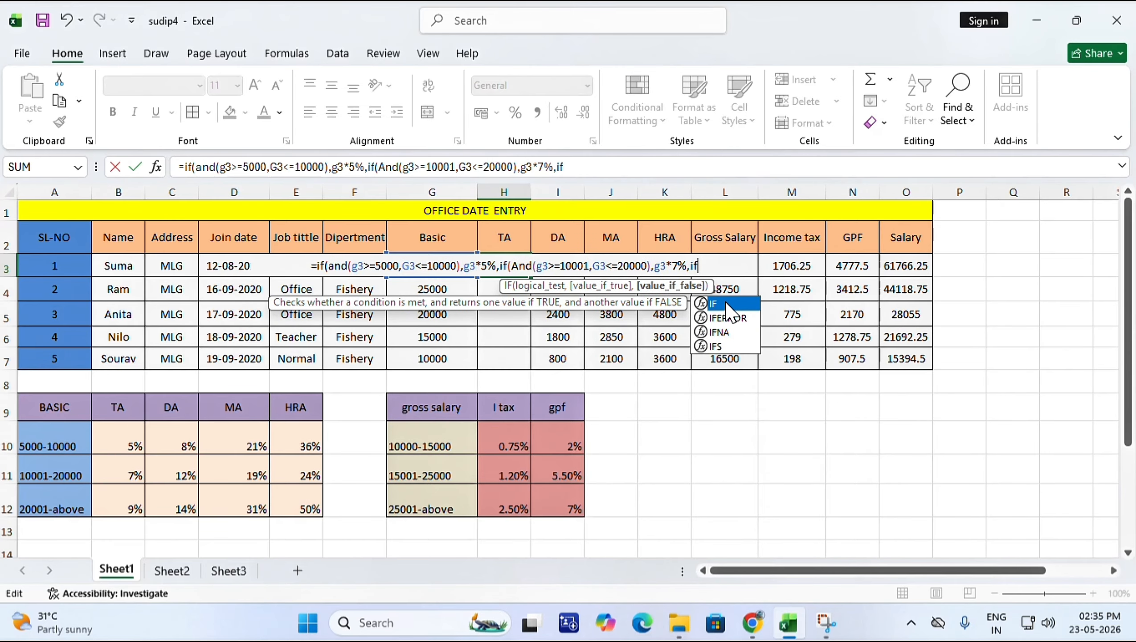
type("(")
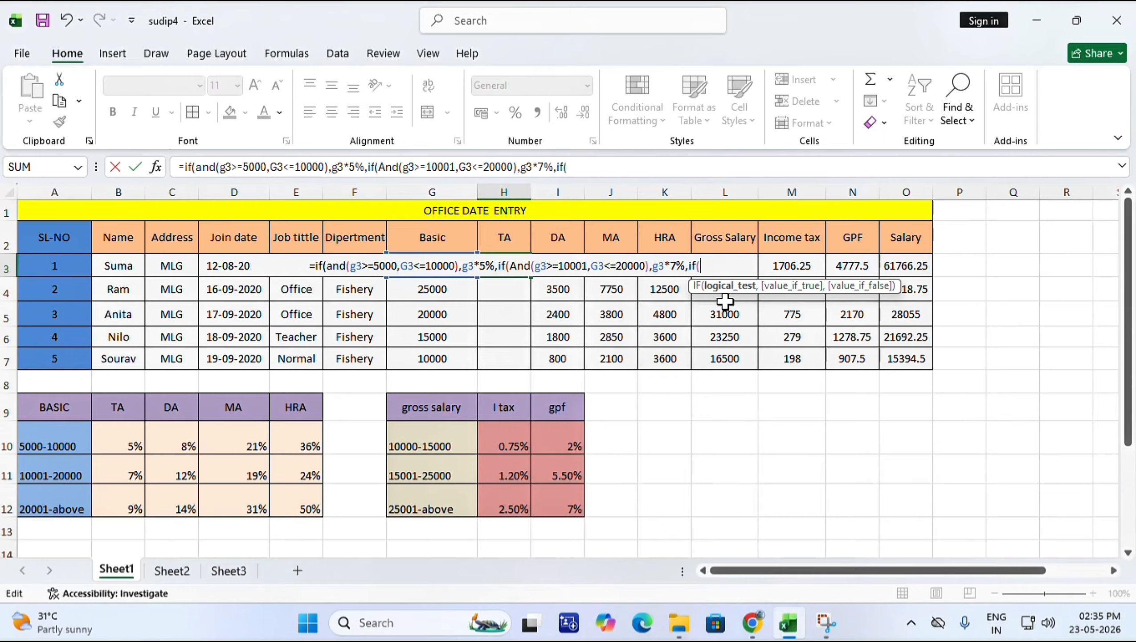
type("g3")
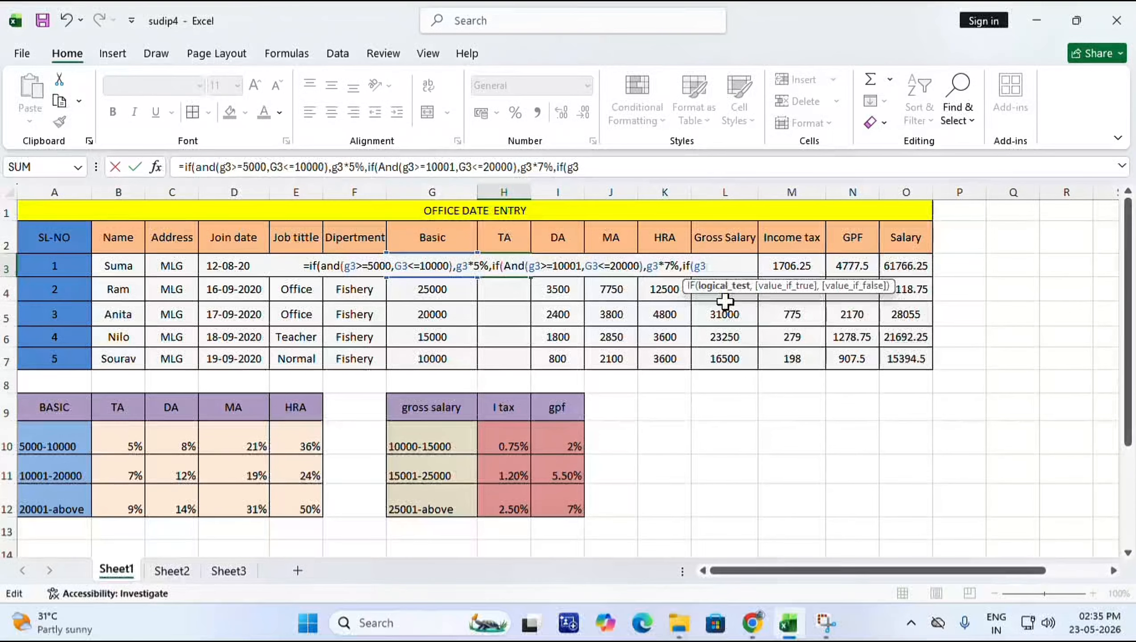
type(">=")
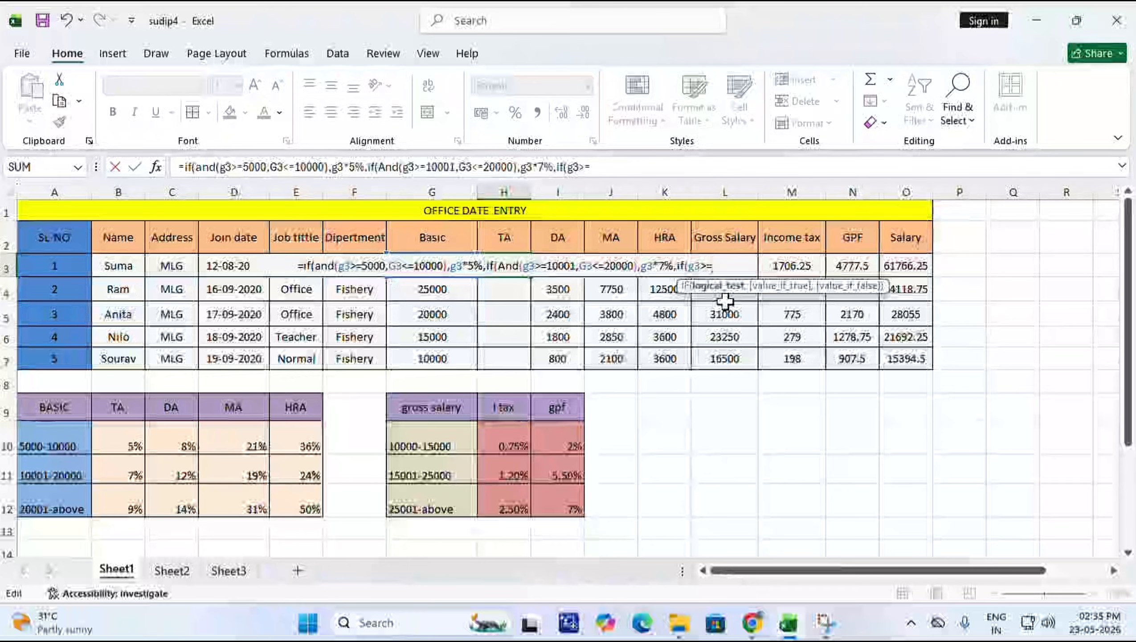
type("20000")
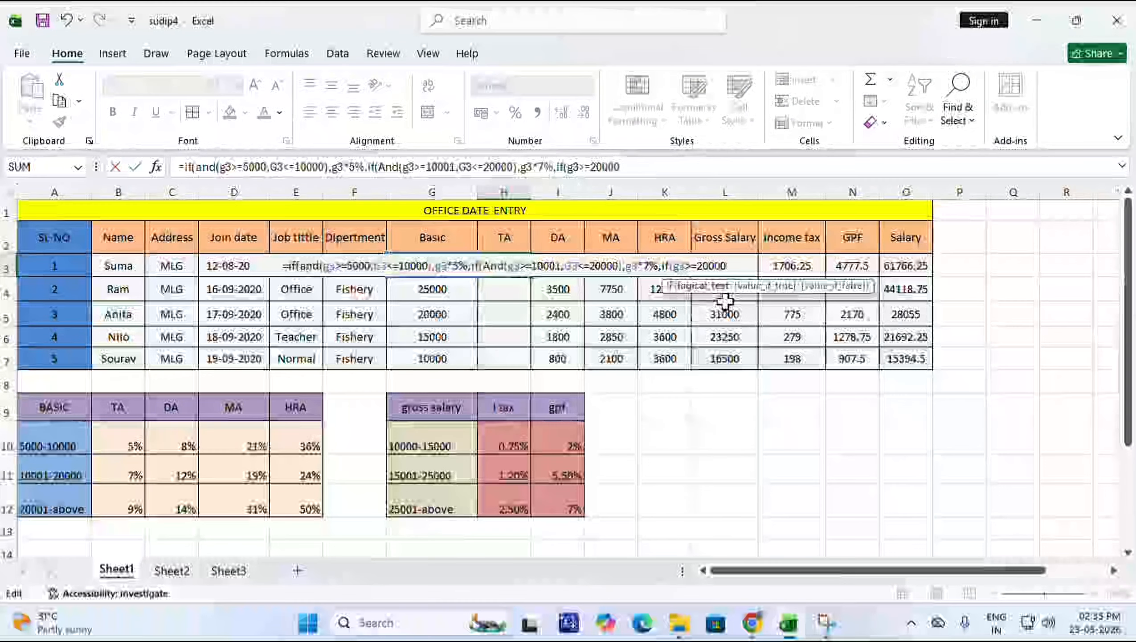
key("BackSpace")
type("1")
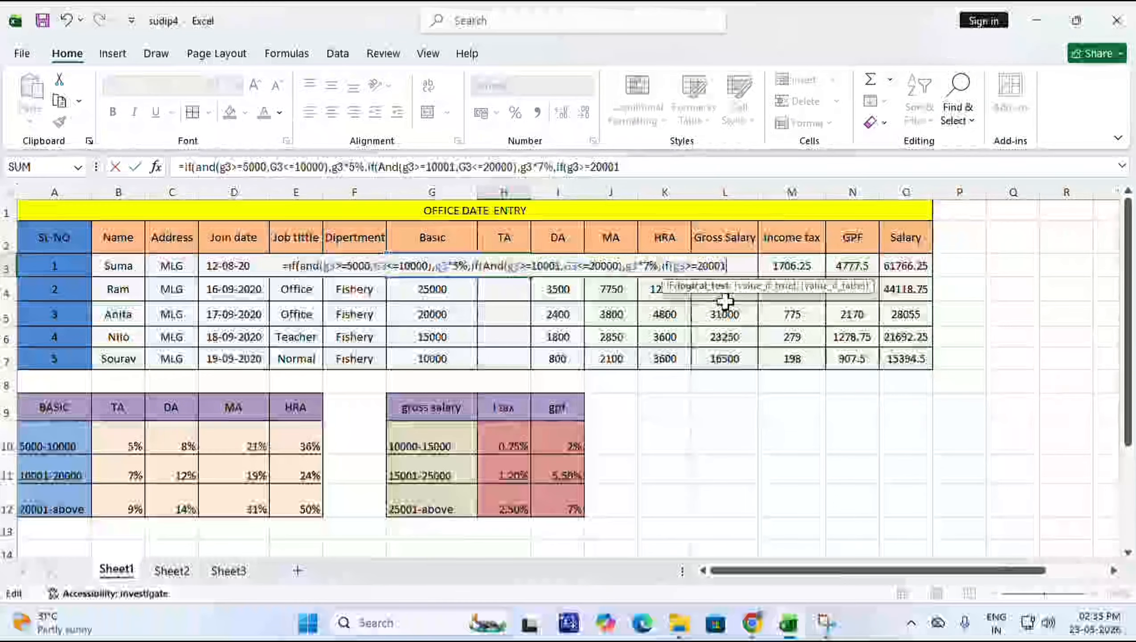
Step: Give g3 as the third IF's result, commit the H3 formula and recalculate the sheet
type(",g3")
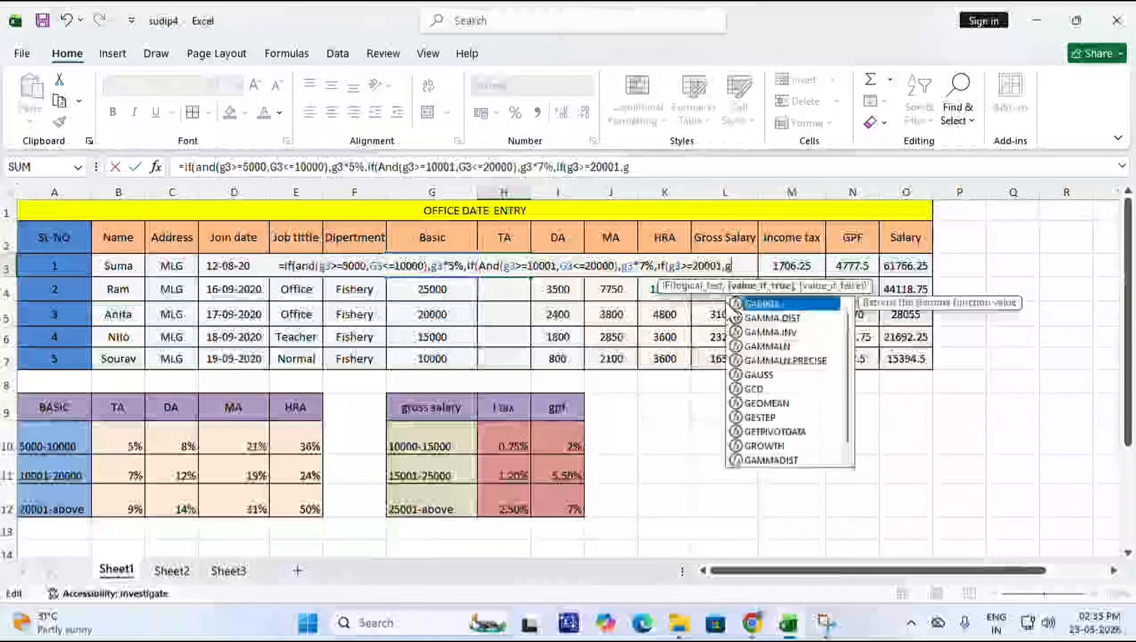
key("Up")
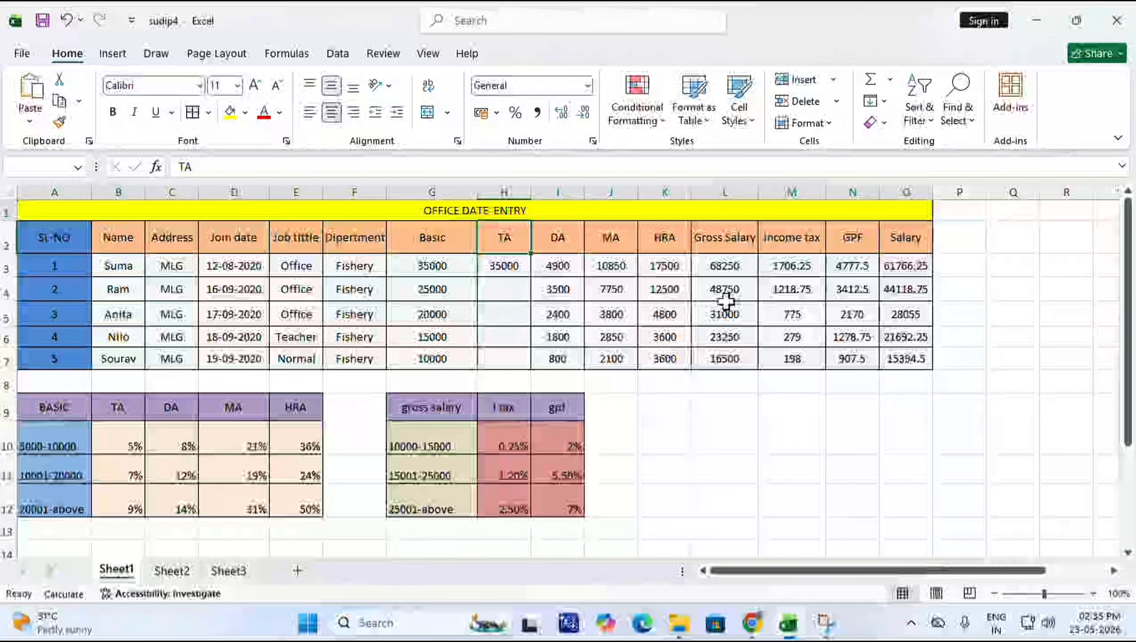
key("Up")
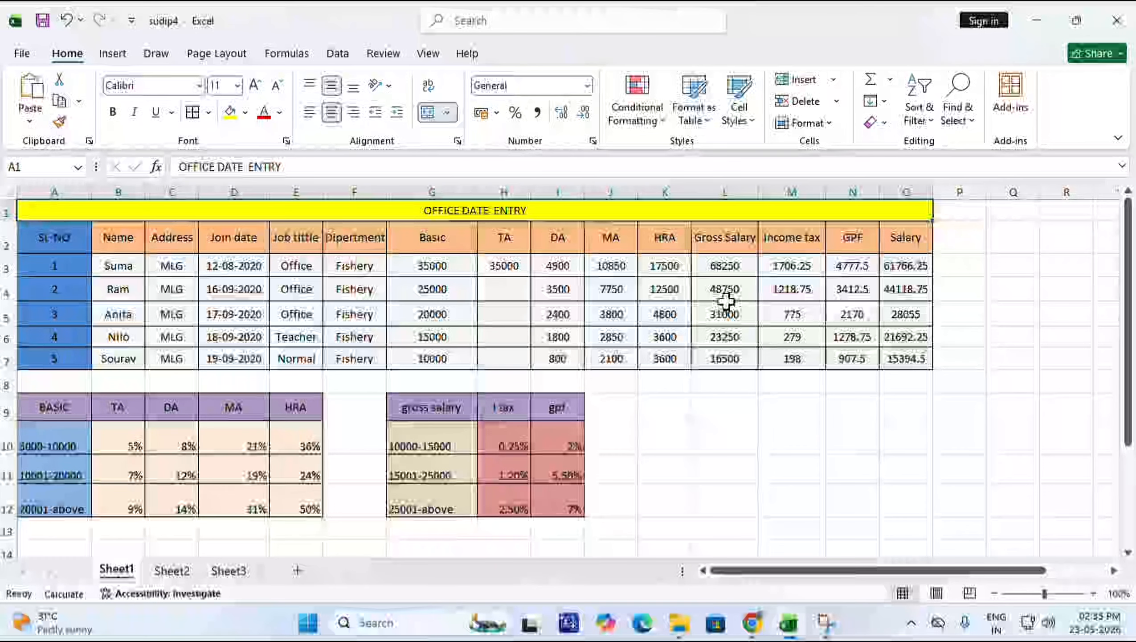
key("F9")
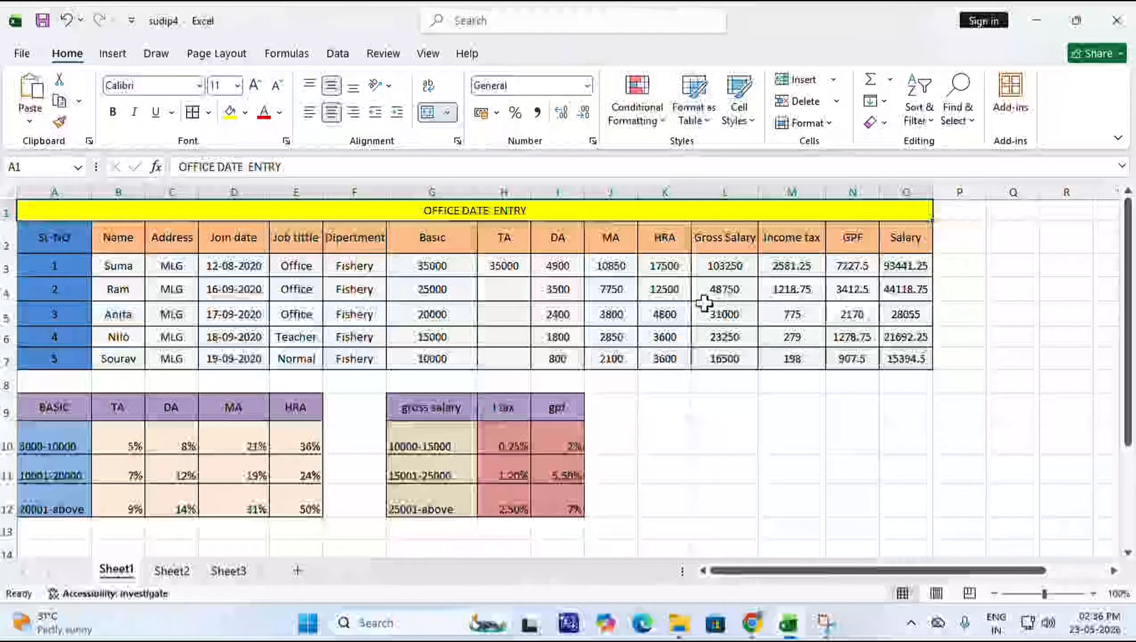
Step: Reopen the H3 formula and extend the third IF's result to G3*9%
left_click(498, 266)
double_click(498, 265)
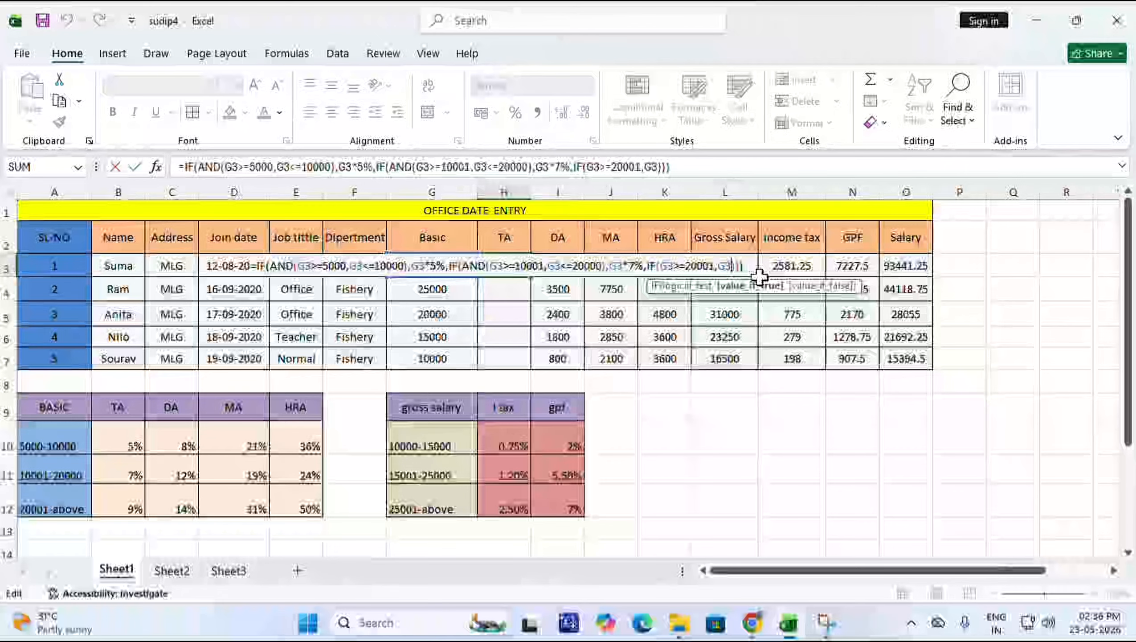
type("*")
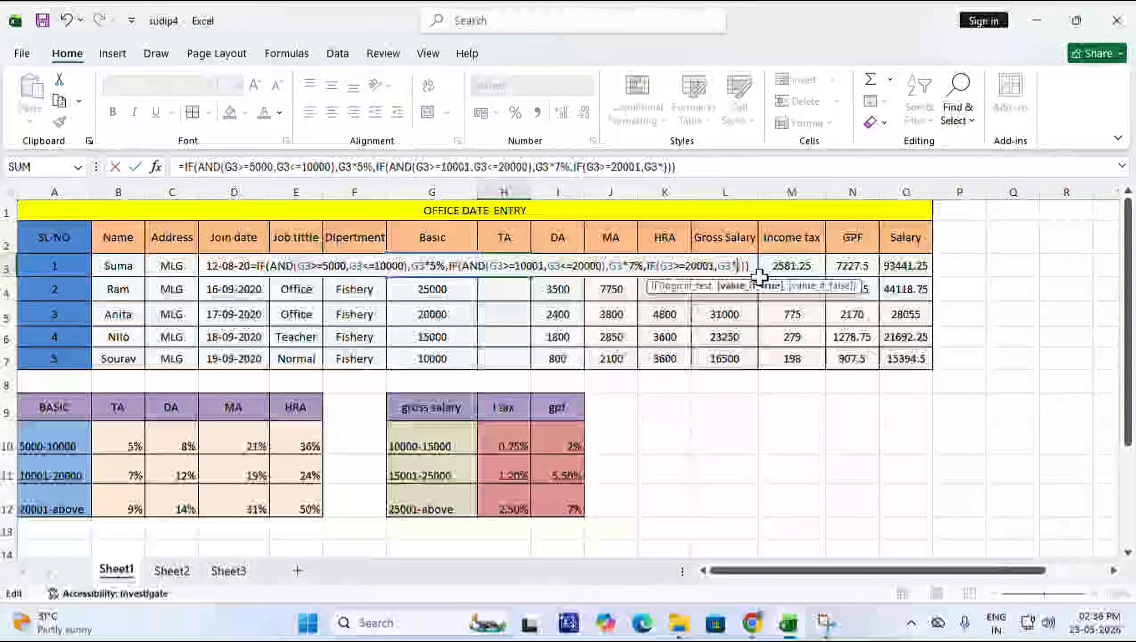
type("9")
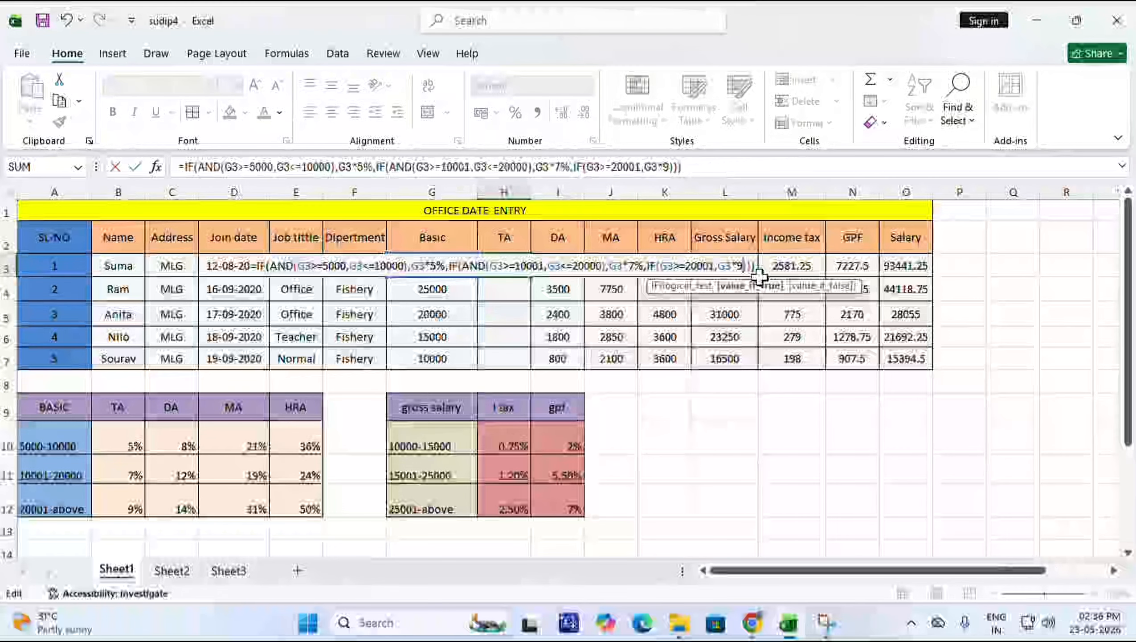
type("%")
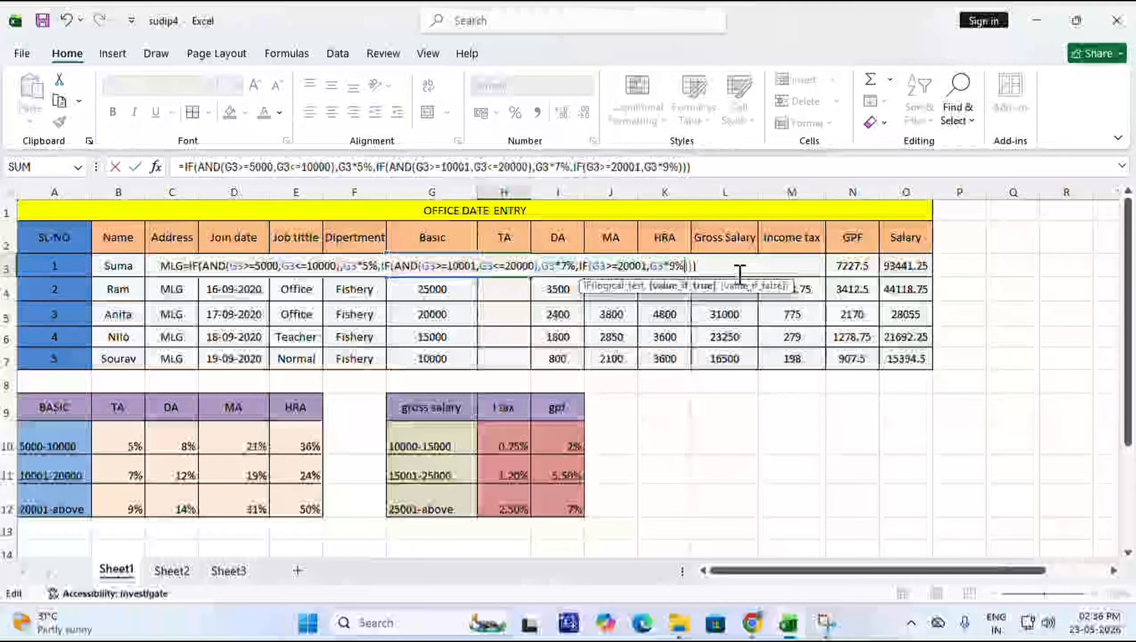
Step: Re-enter the three closing parentheses at the end of the H3 formula and commit it
left_click(726, 273)
key("BackSpace")
key("BackSpace")
key("BackSpace")
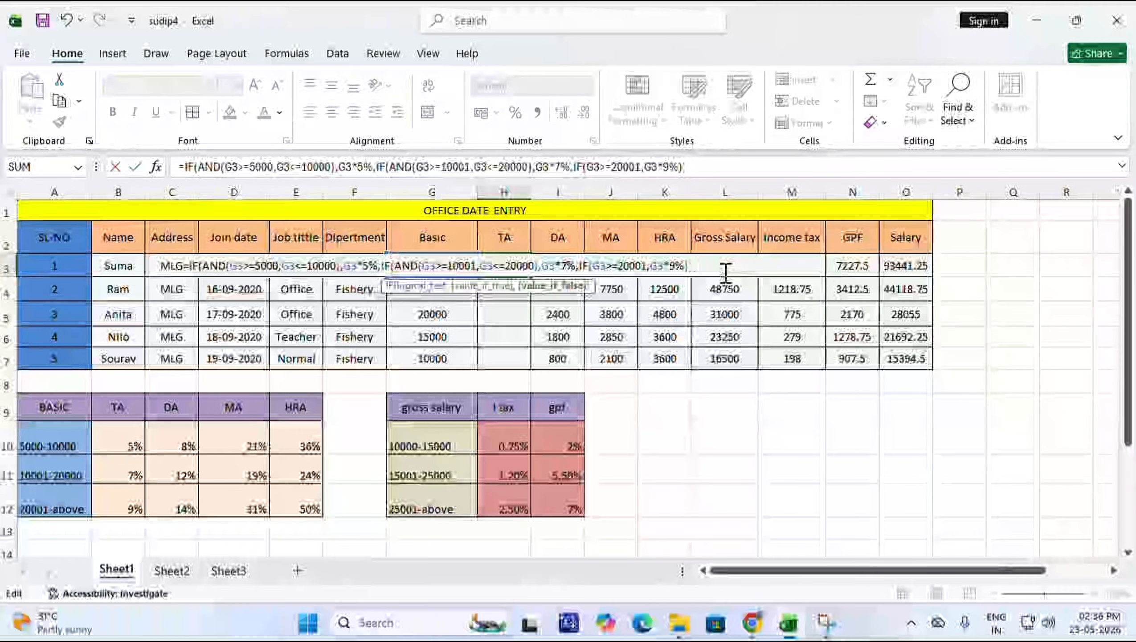
type(")))")
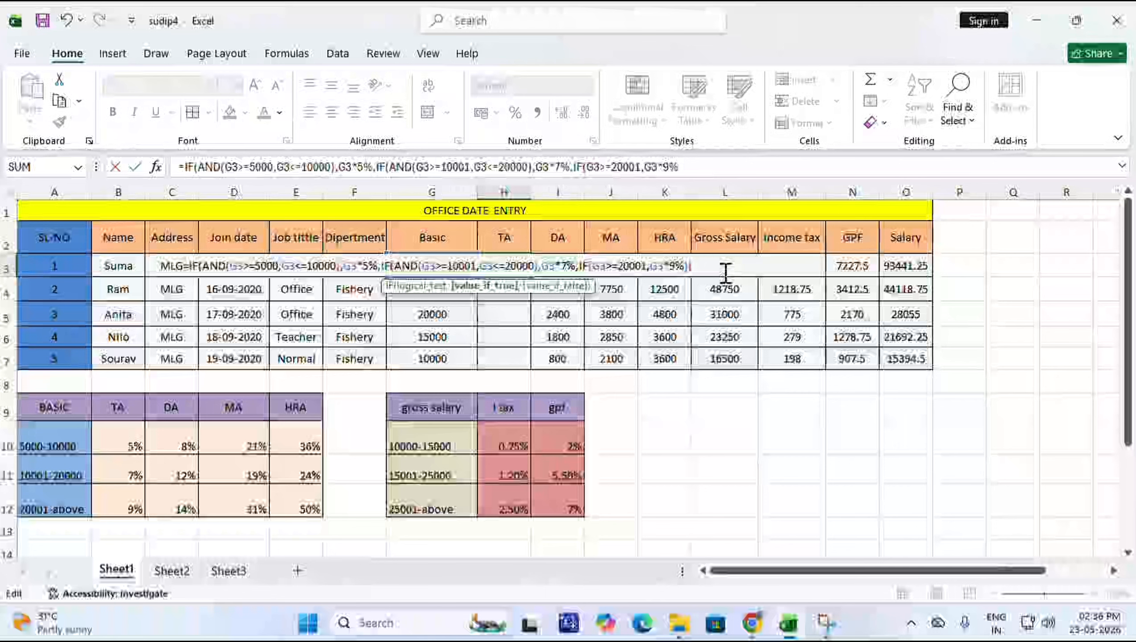
type(")")
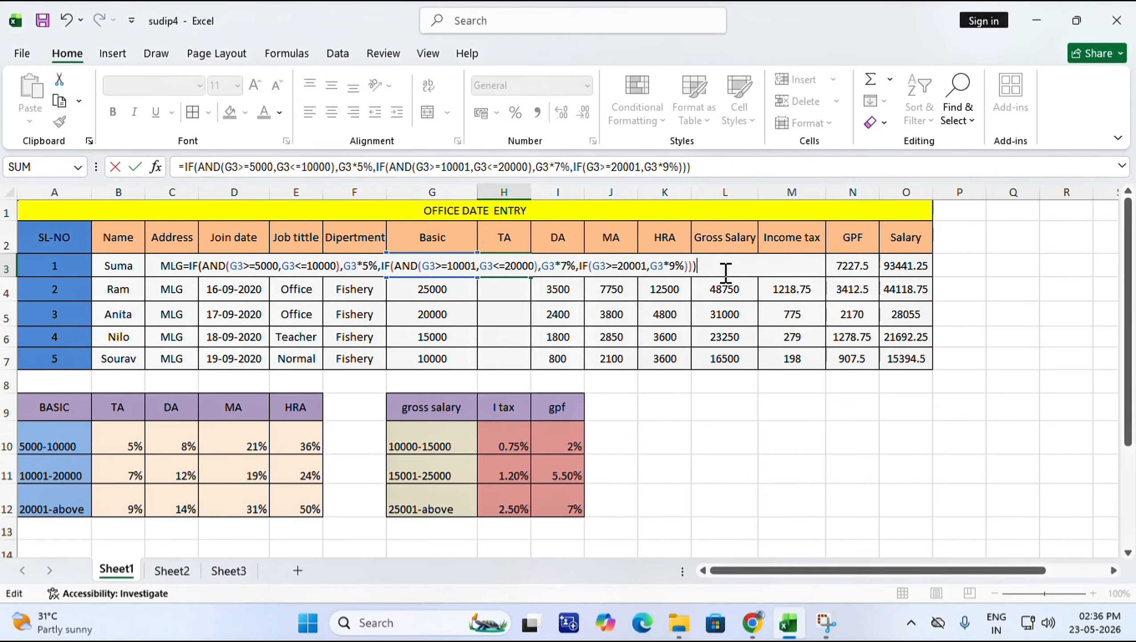
key("Return")
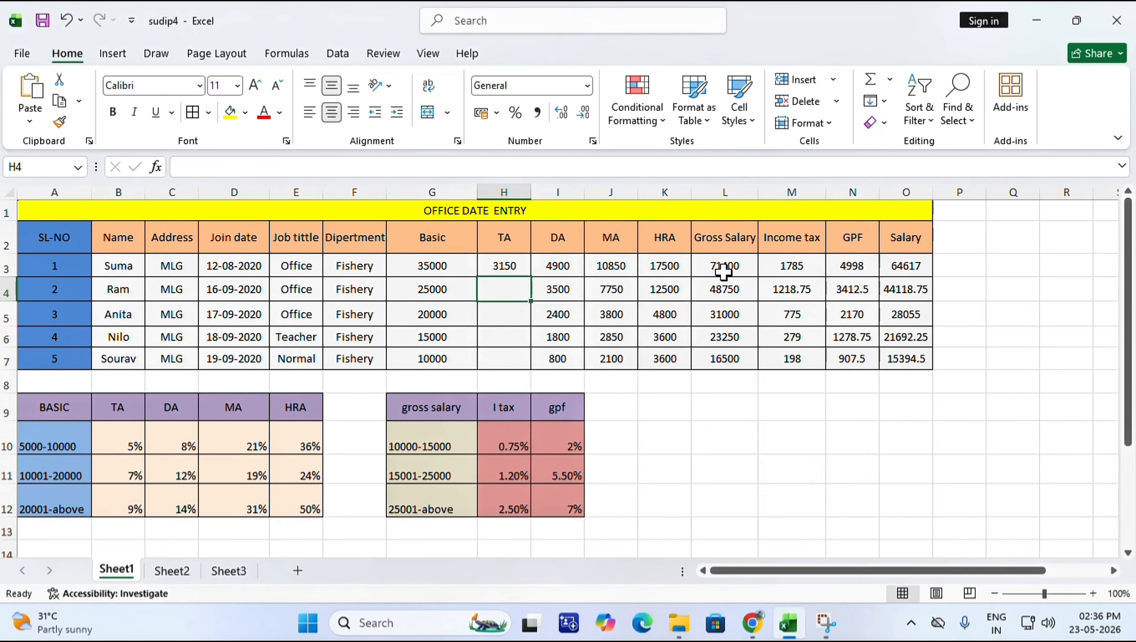